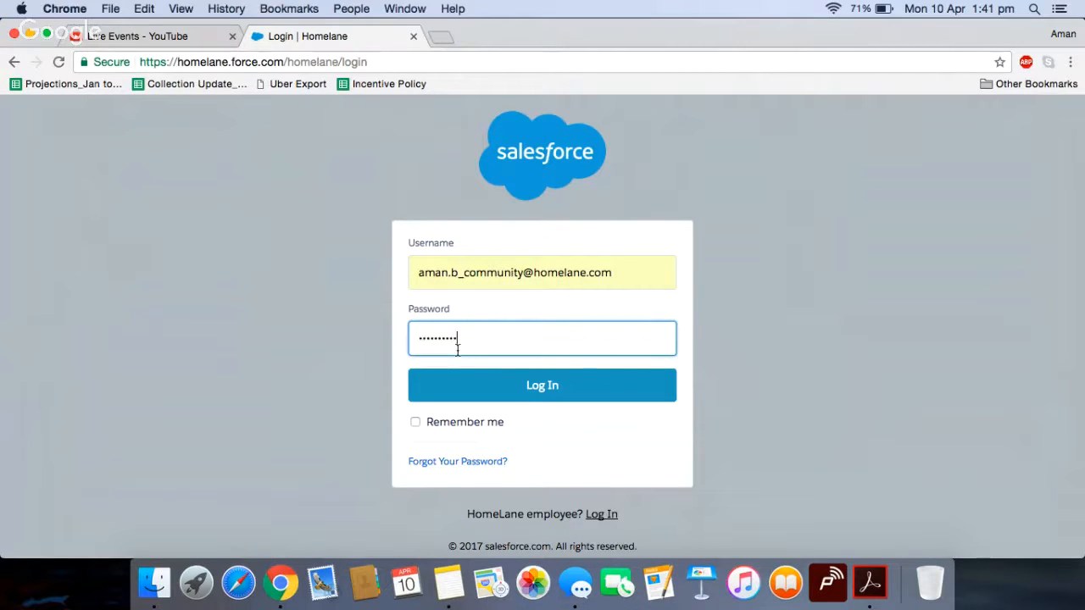
# Step: Log in to the HomeLane Salesforce community with the filled-in credentials and open the opportunities list
pyautogui.click(526, 392)
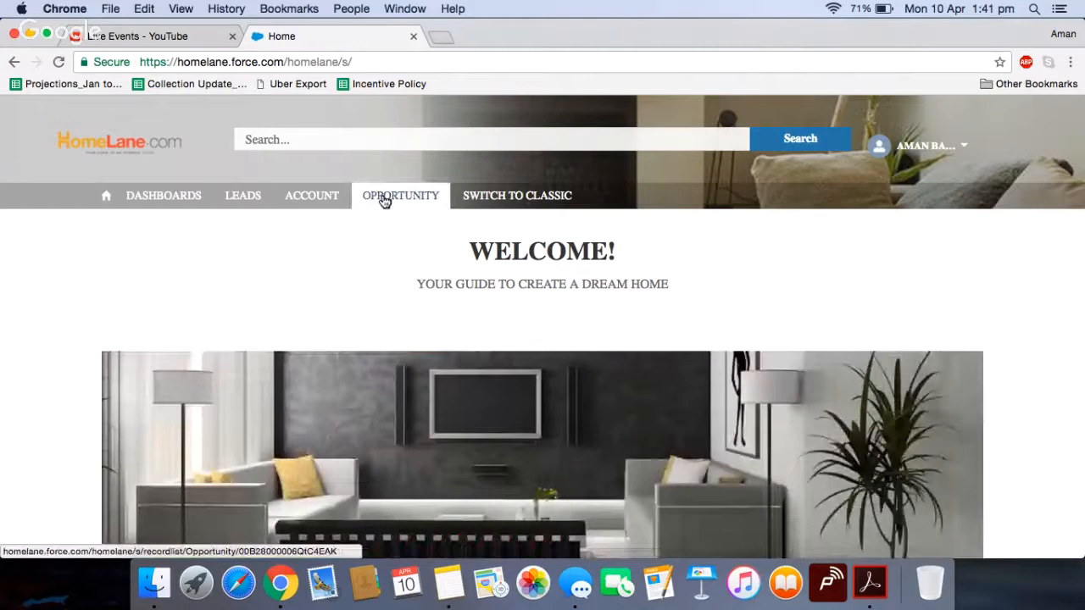
pyautogui.click(384, 200)
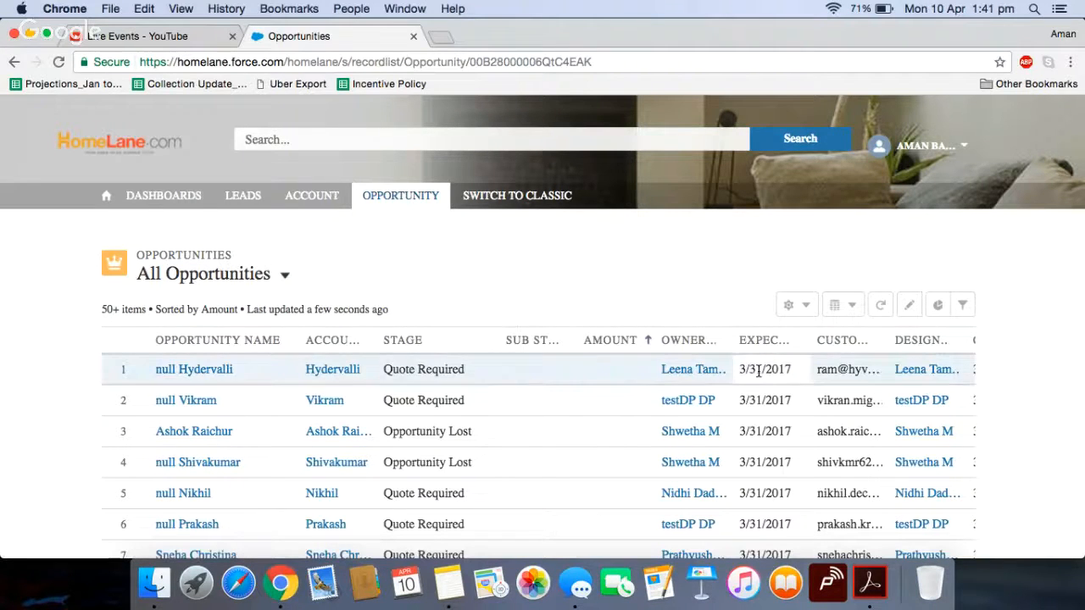
# Step: Browse the available opportunity list views and switch from All Opportunities to Initial Quote Required
pyautogui.click(284, 280)
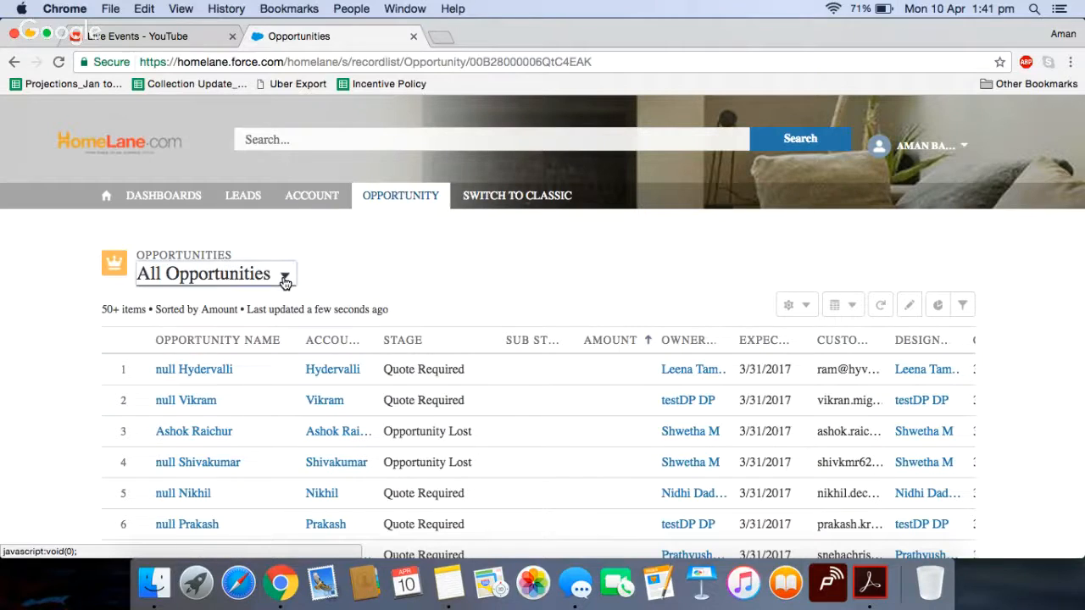
pyautogui.scroll(-5, 312, 405)
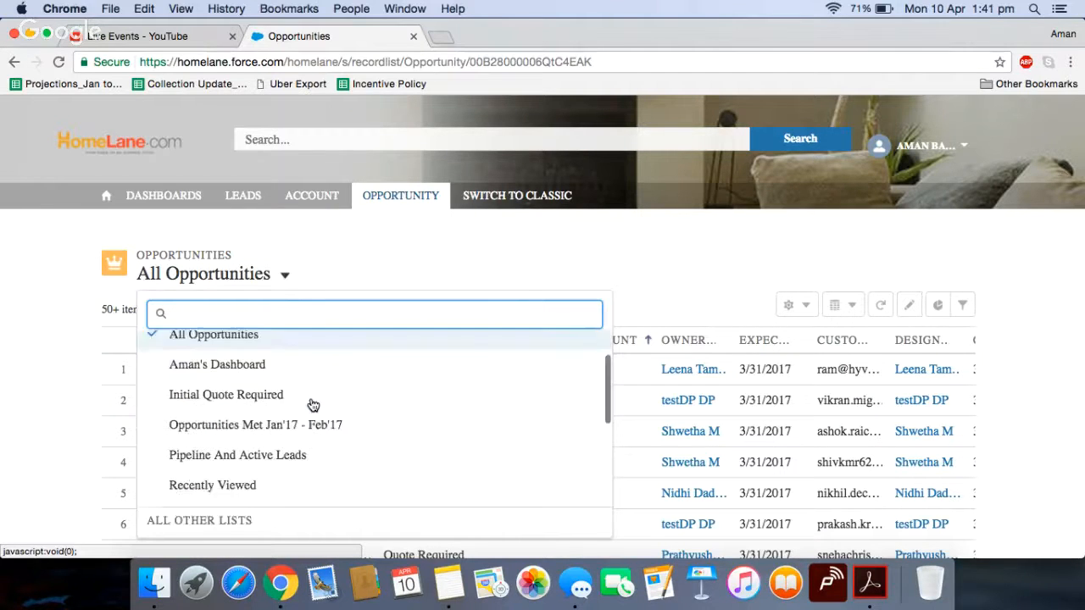
pyautogui.scroll(-3, 313, 405)
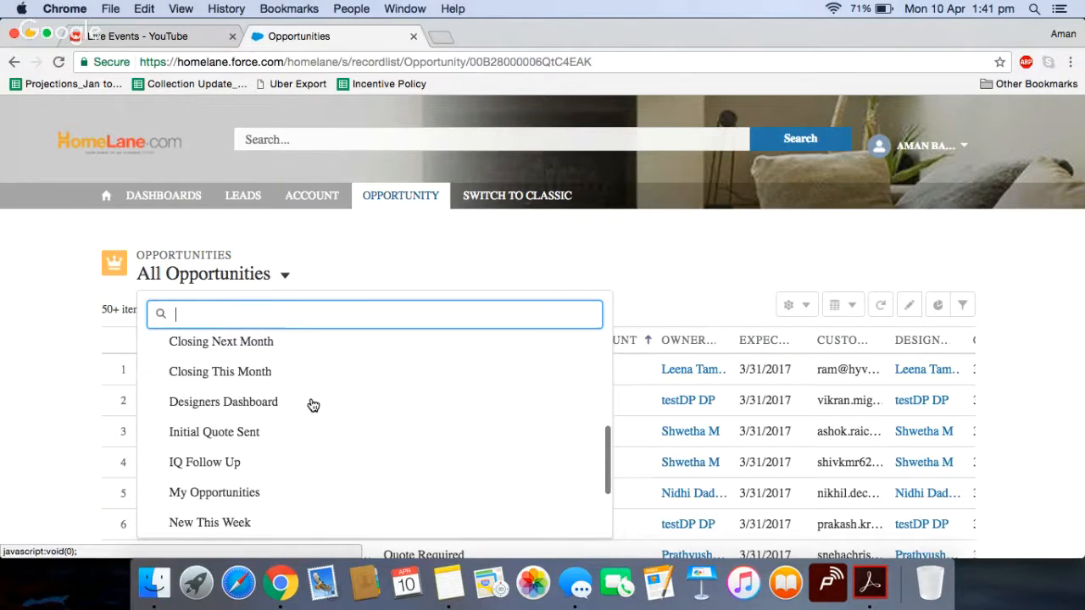
pyautogui.scroll(-3, 313, 405)
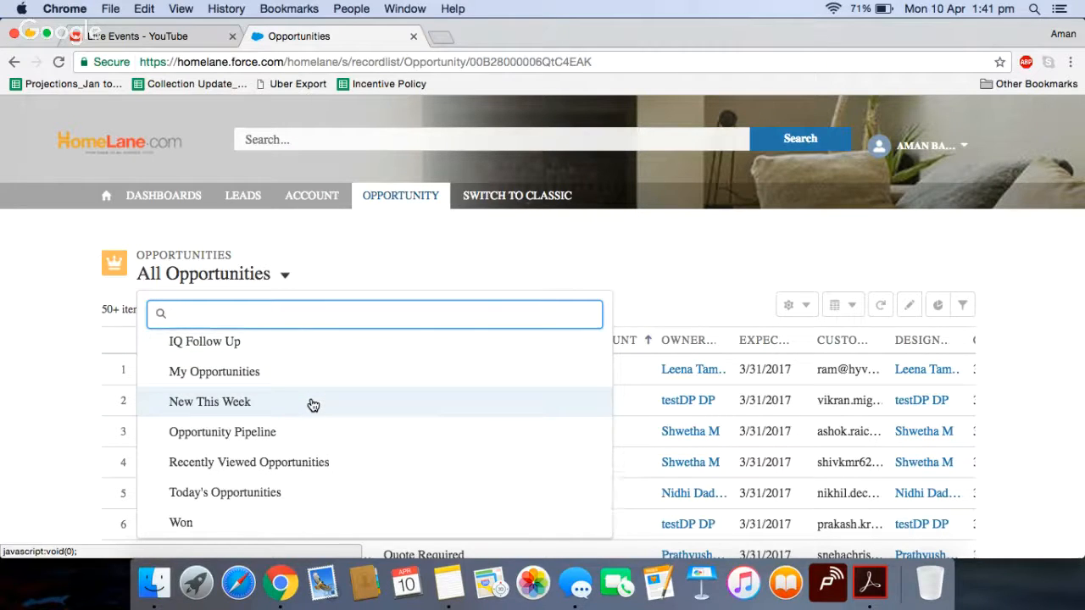
pyautogui.scroll(3, 313, 405)
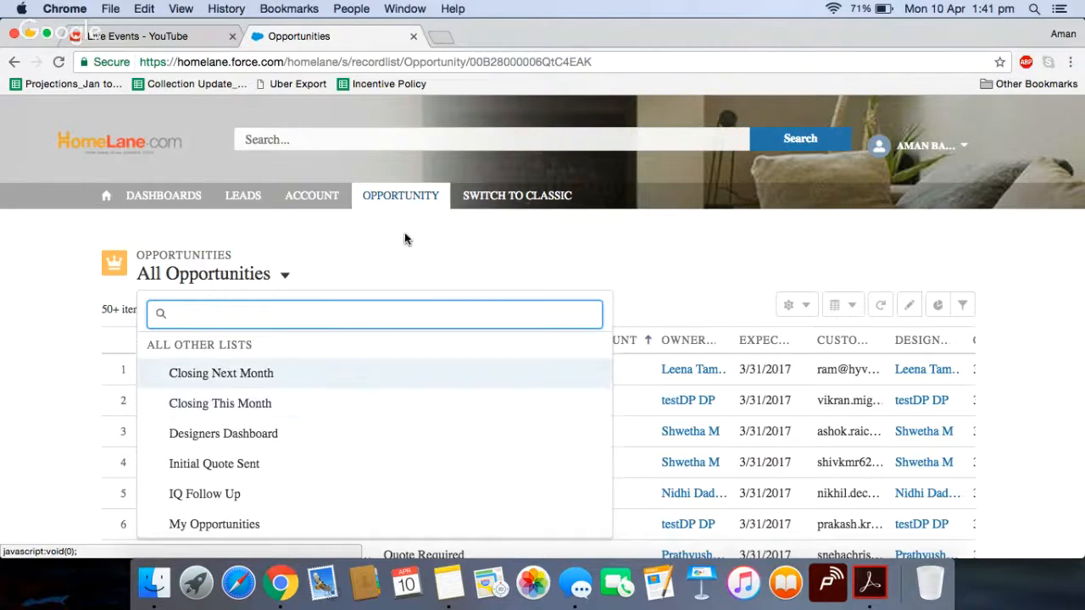
pyautogui.scroll(5, 308, 442)
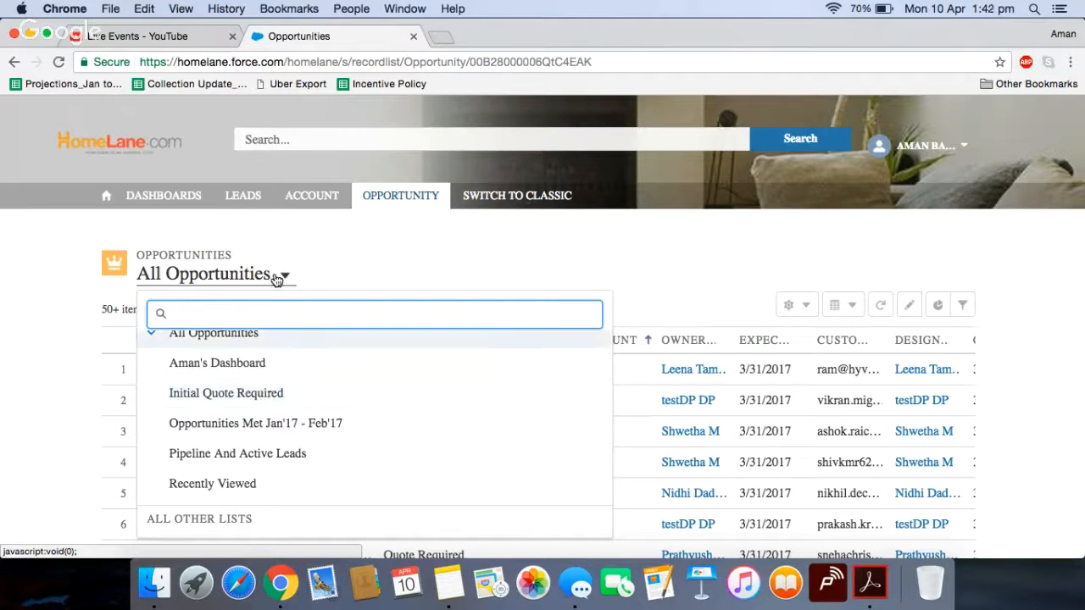
pyautogui.click(269, 400)
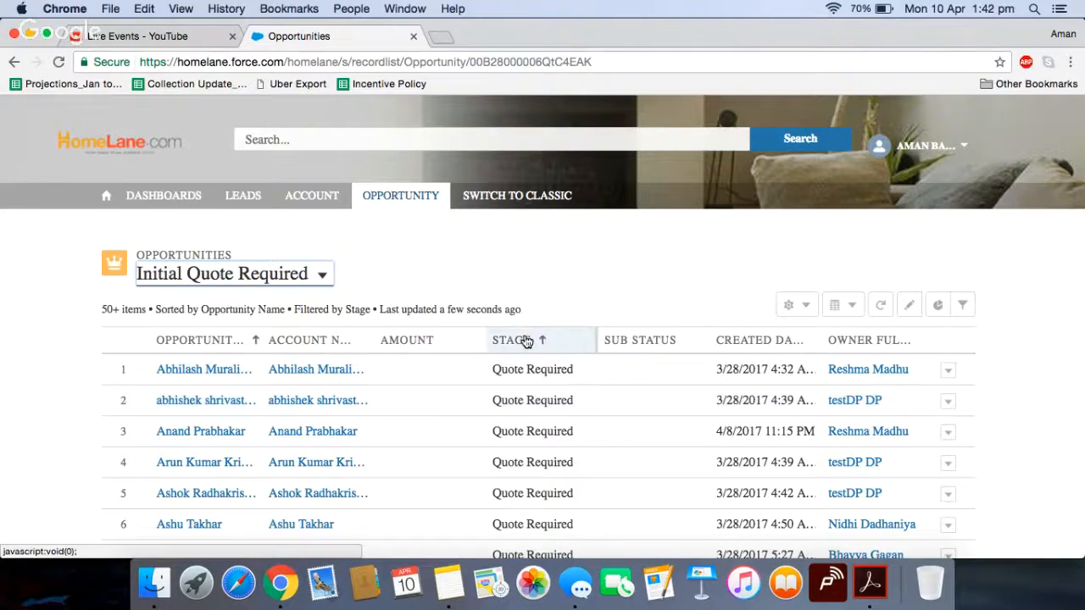
# Step: Open the first opportunity in the Initial Quote Required list
pyautogui.scroll(-1, 526, 340)
pyautogui.scroll(-1, 586, 387)
pyautogui.scroll(2, 844, 384)
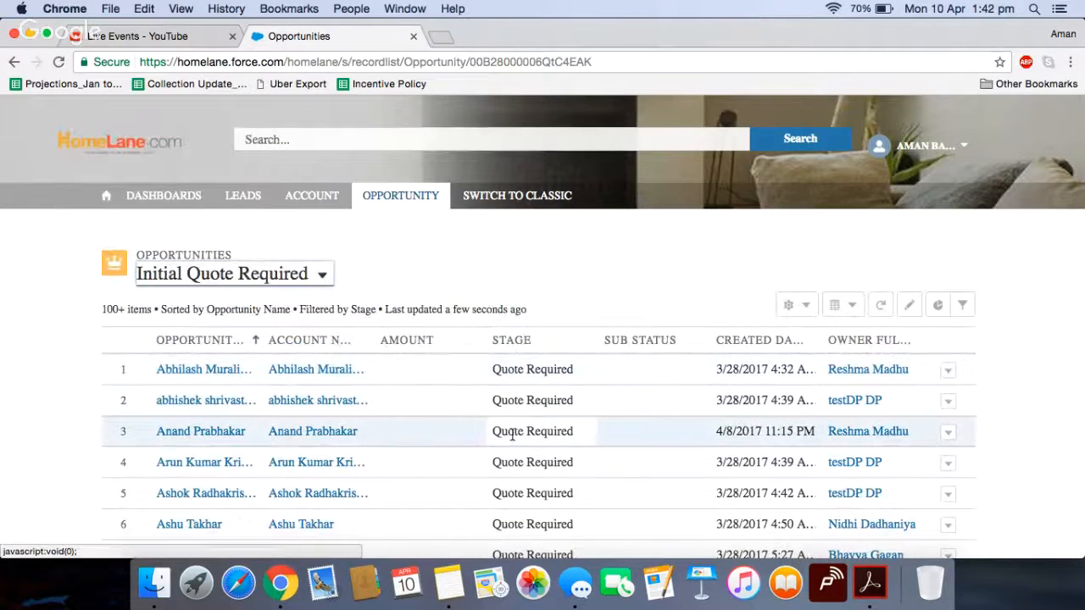
pyautogui.click(204, 370)
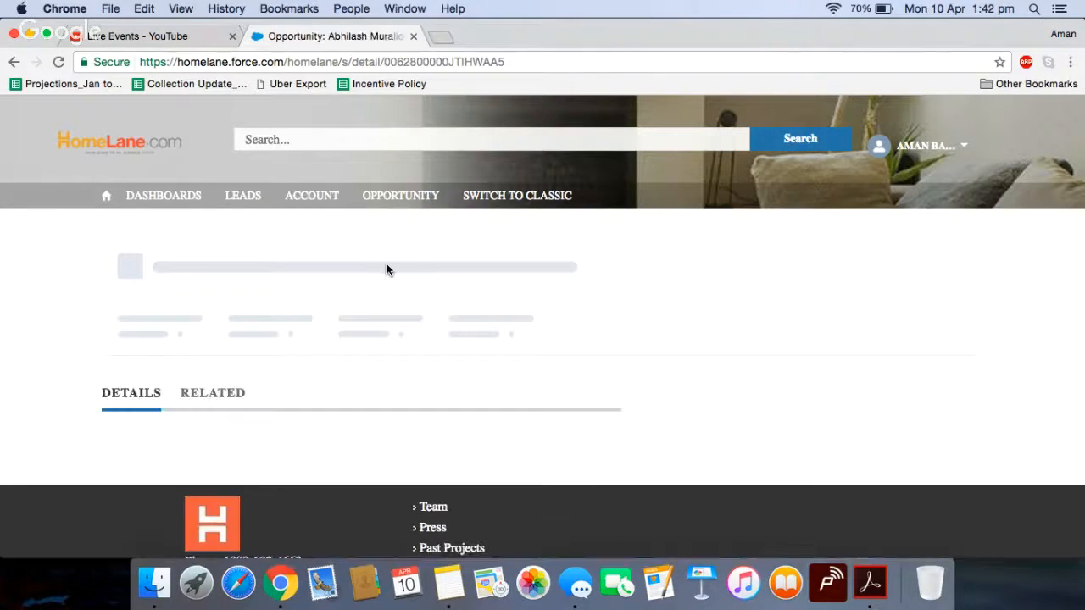
# Step: Examine the opportunity's next task, opportunity information, property details, fixed furniture requirements and team details
pyautogui.scroll(-1, 321, 368)
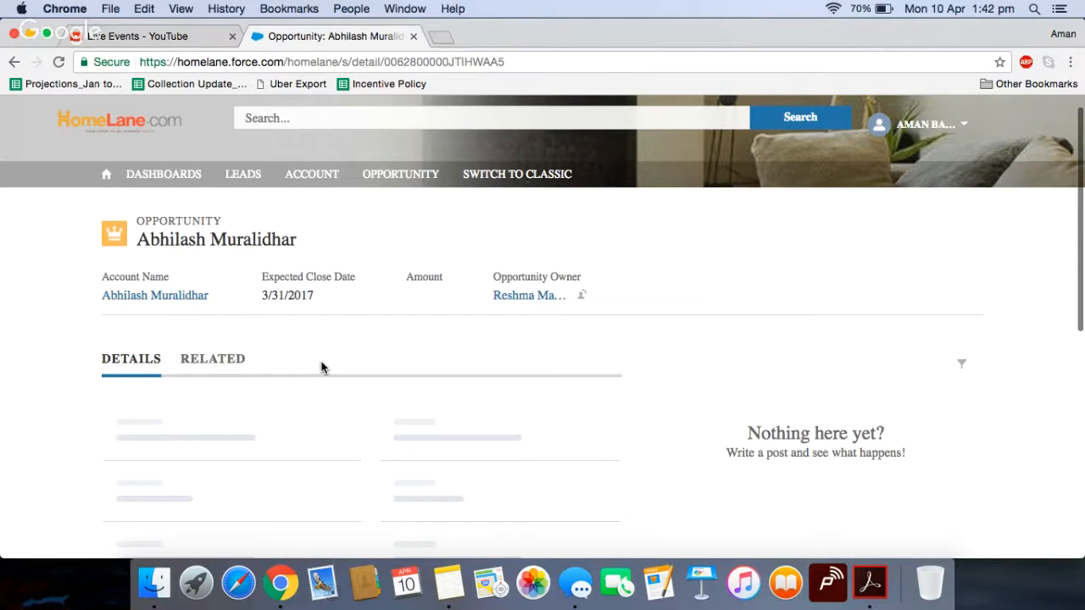
pyautogui.scroll(-2, 322, 368)
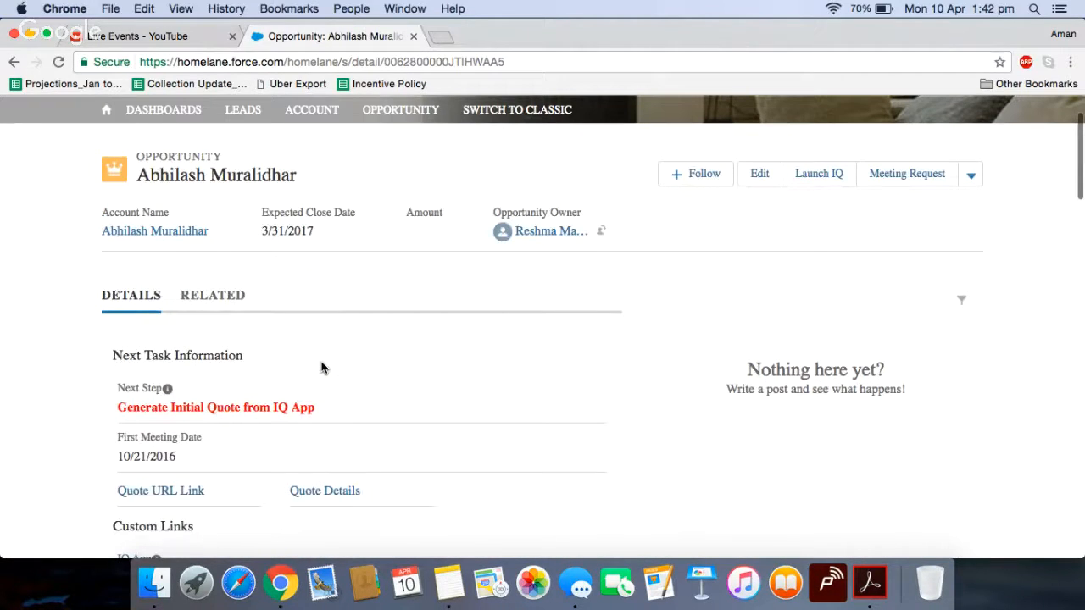
pyautogui.scroll(-10, 300, 375)
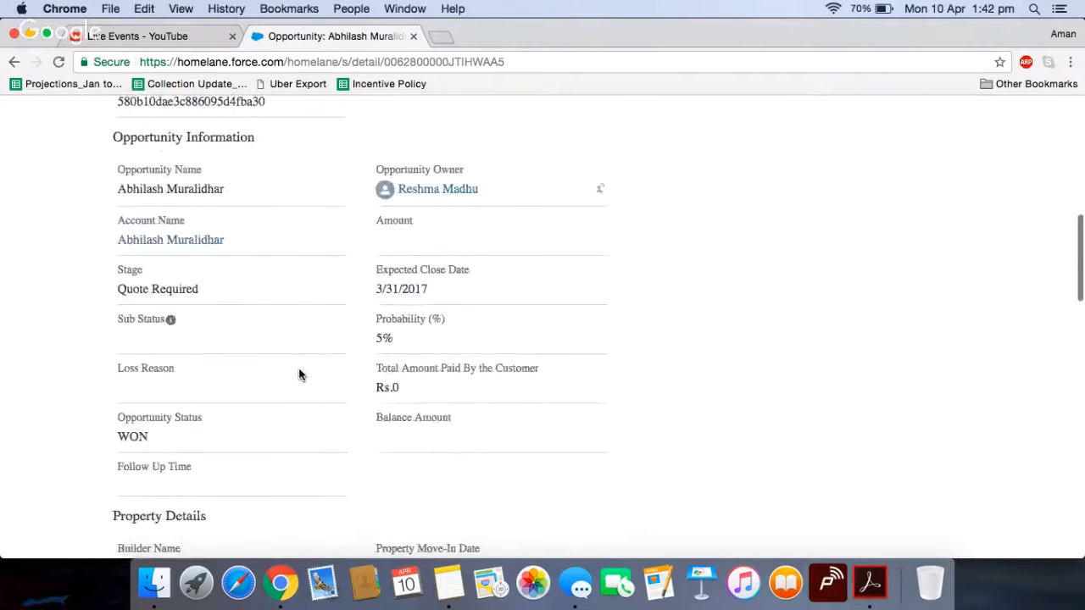
pyautogui.scroll(-3, 298, 374)
pyautogui.scroll(-3, 245, 363)
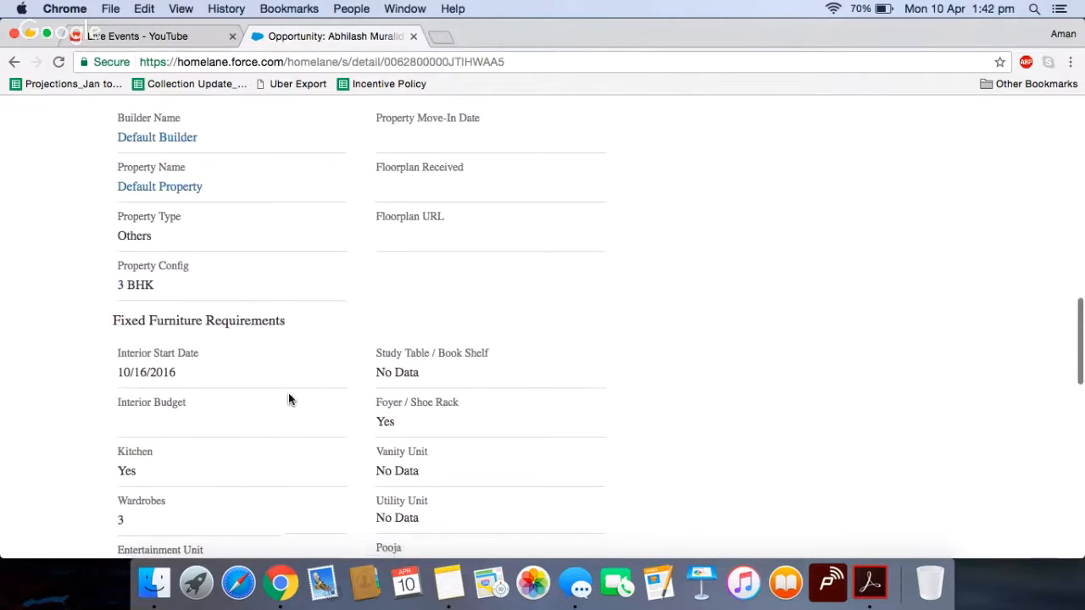
pyautogui.scroll(-9, 288, 392)
pyautogui.scroll(20, 352, 379)
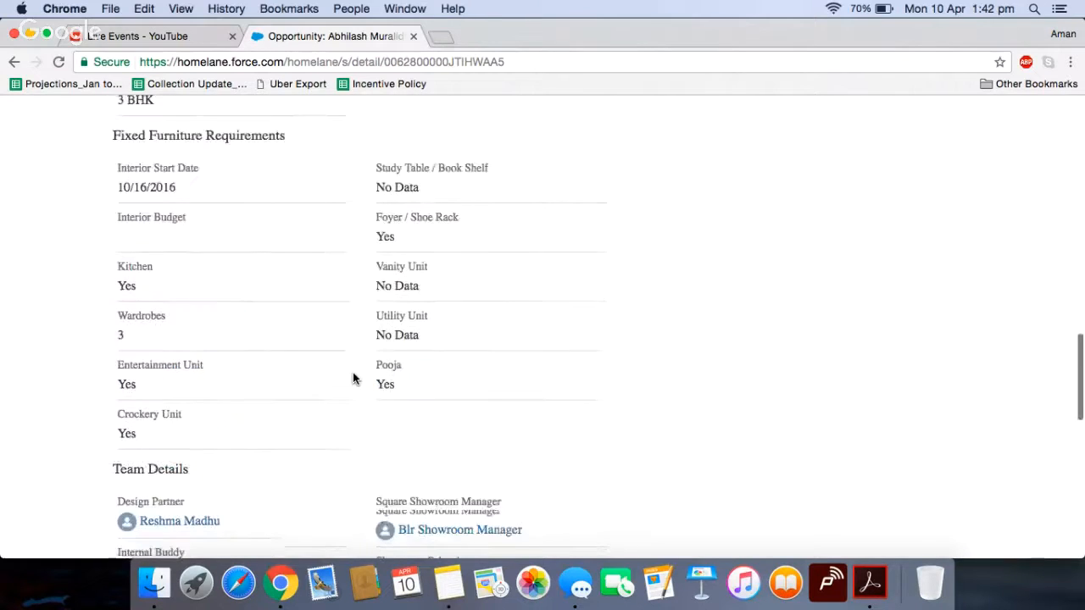
pyautogui.scroll(10, 353, 379)
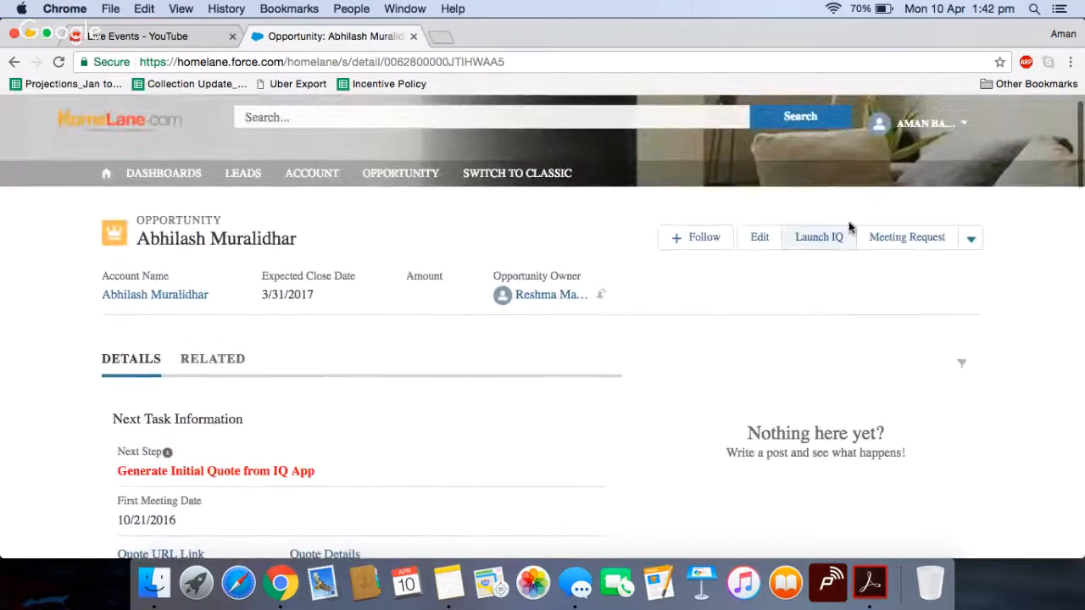
# Step: Launch IQ from the opportunity and open the customer's existing project A1
pyautogui.click(819, 237)
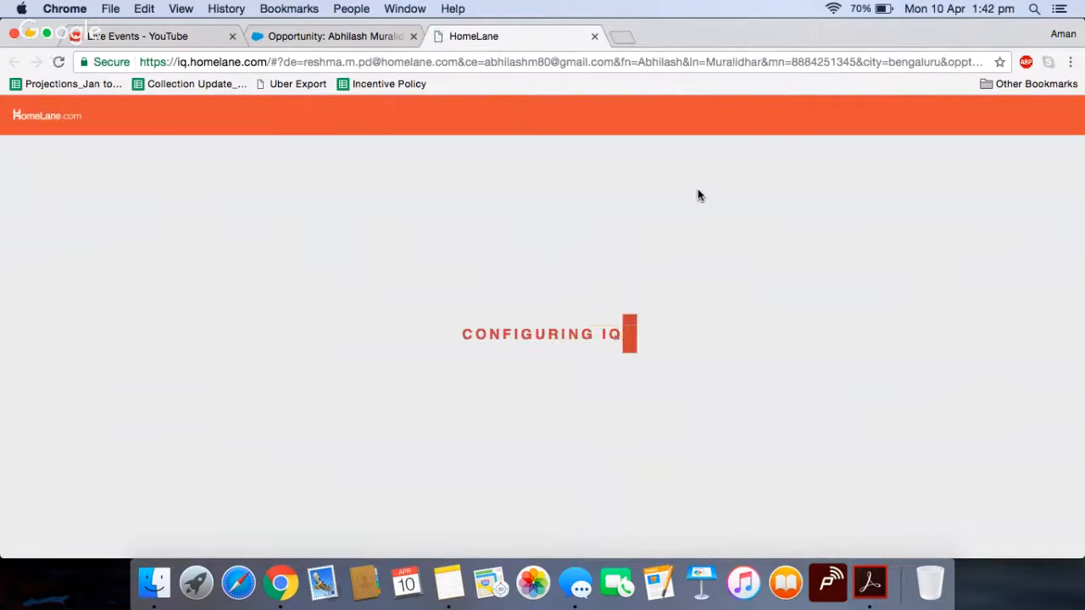
pyautogui.click(747, 261)
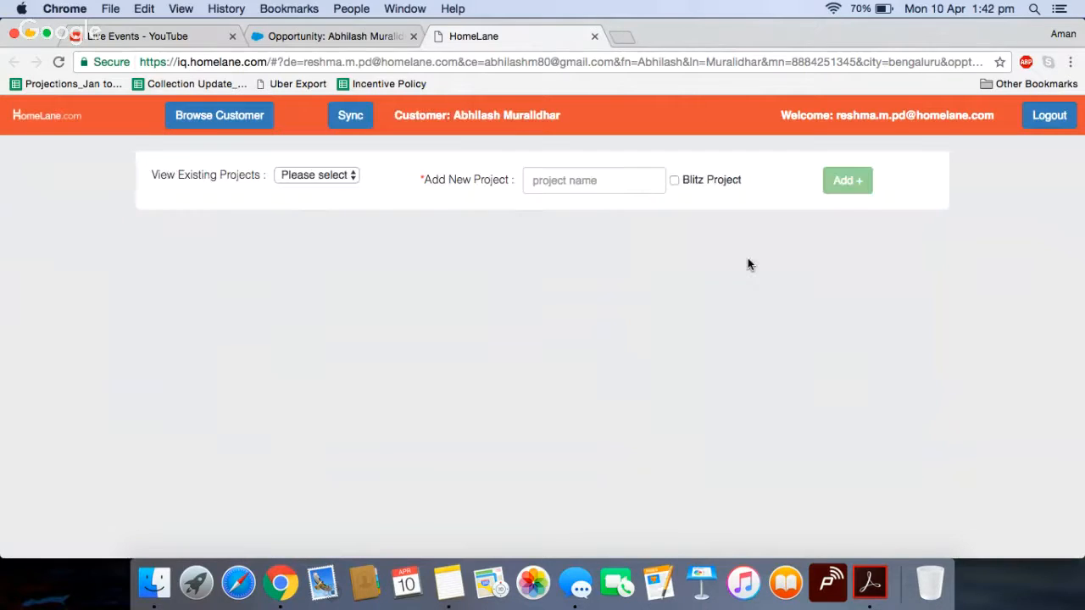
pyautogui.click(300, 192)
# Step: Review the room-wise wood work, accessories and appliances costs of project A1 and publish the project
pyautogui.scroll(-5, 347, 344)
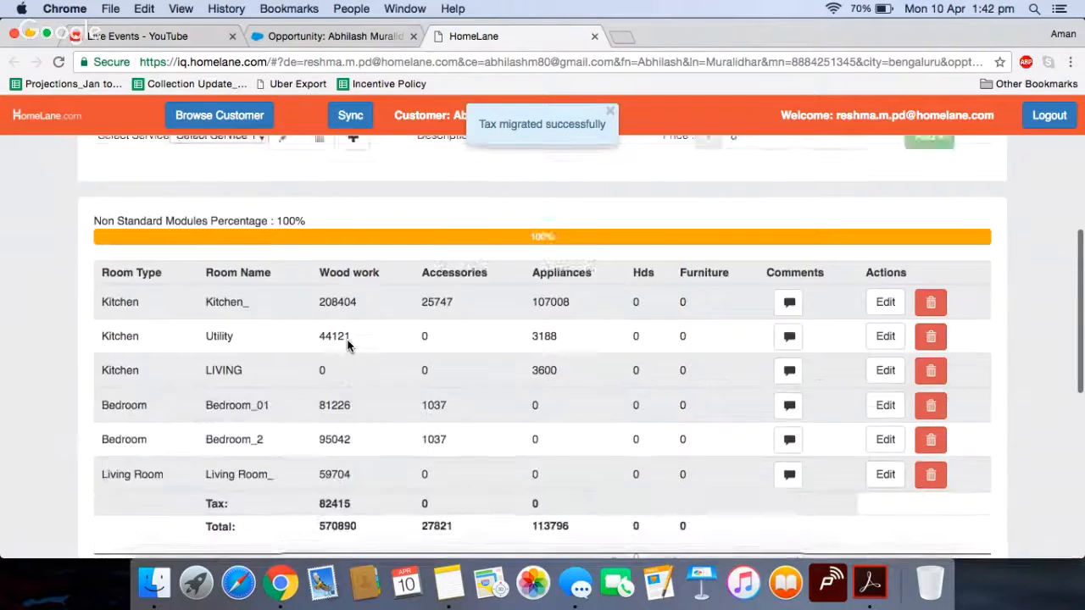
pyautogui.scroll(-3, 347, 344)
pyautogui.scroll(5, 347, 344)
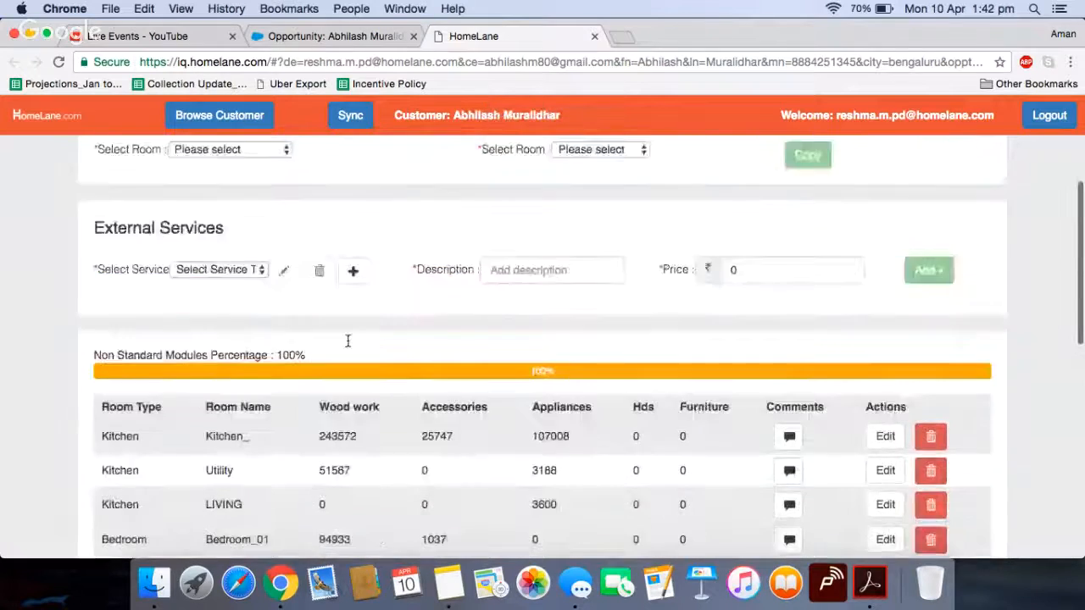
pyautogui.scroll(5, 347, 341)
pyautogui.scroll(-2, 347, 344)
pyautogui.scroll(2, 347, 346)
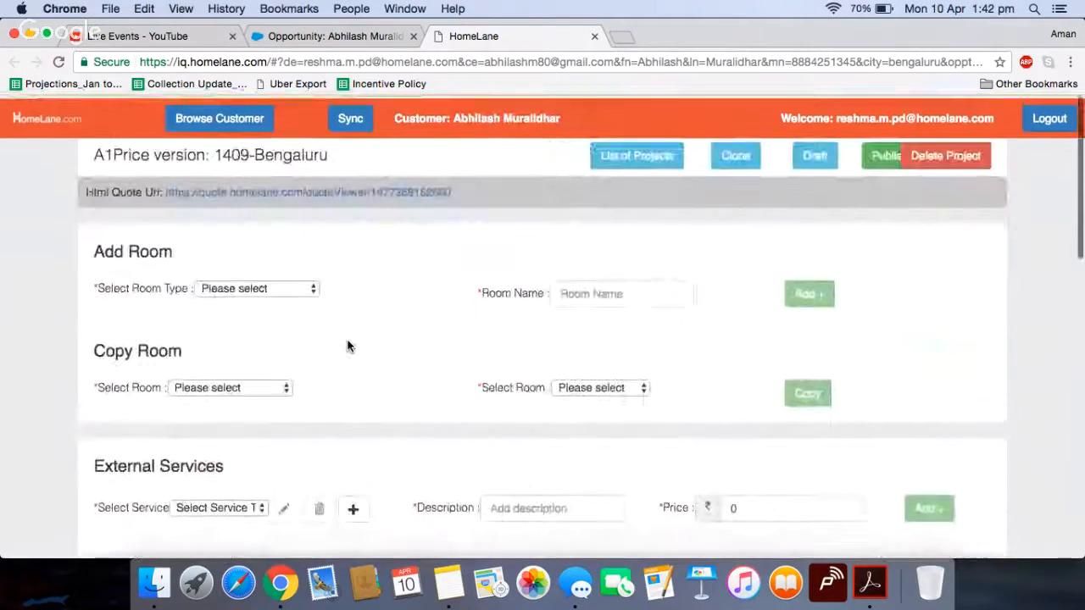
pyautogui.click(882, 158)
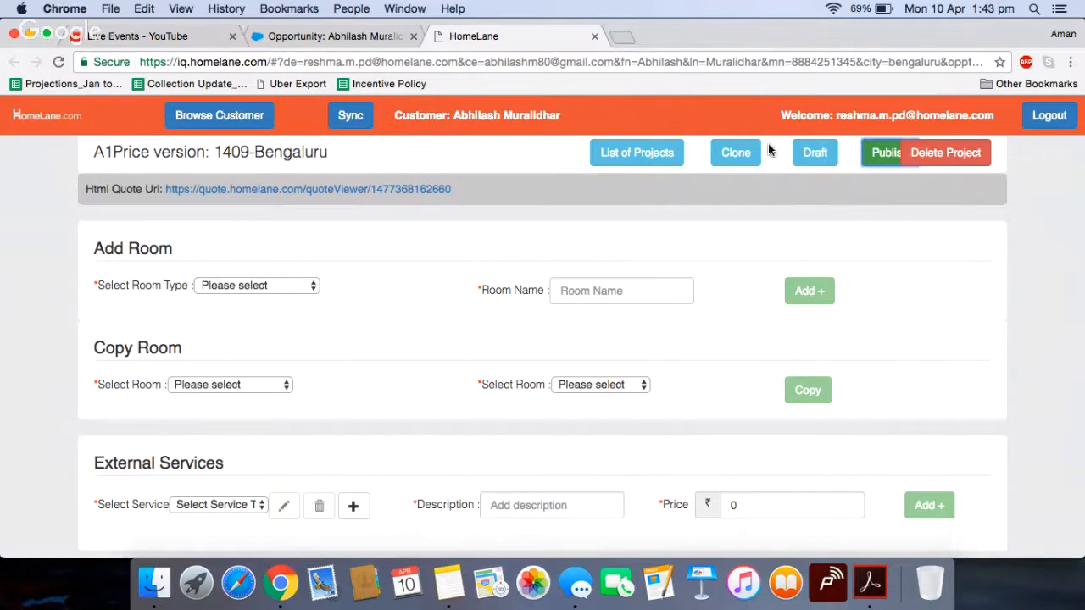
# Step: Return to the Salesforce opportunities list and launch IQ for the opportunity in the third row
pyautogui.click(349, 37)
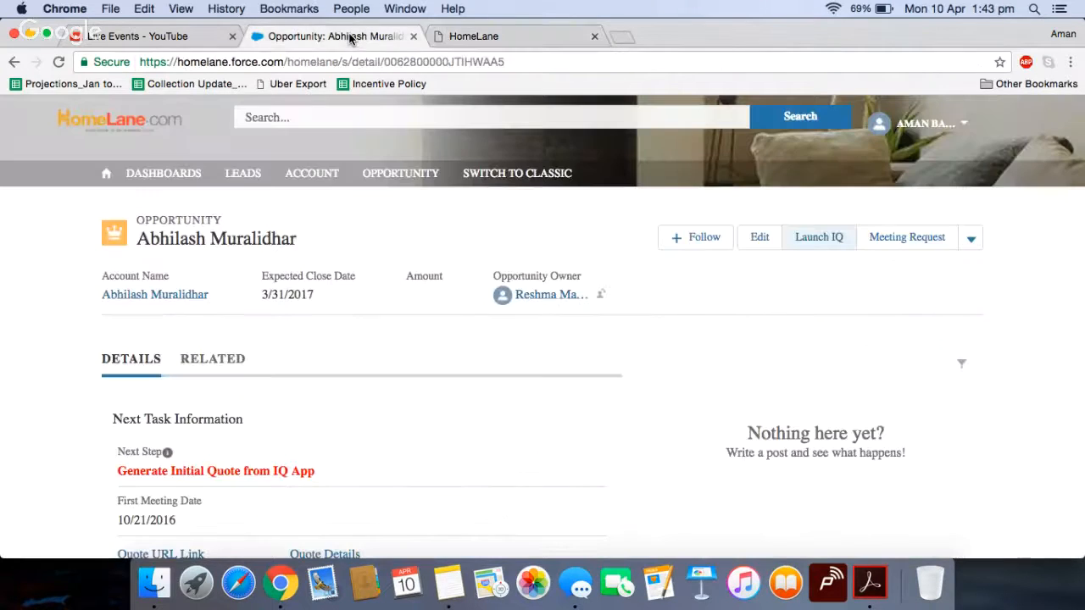
pyautogui.click(15, 61)
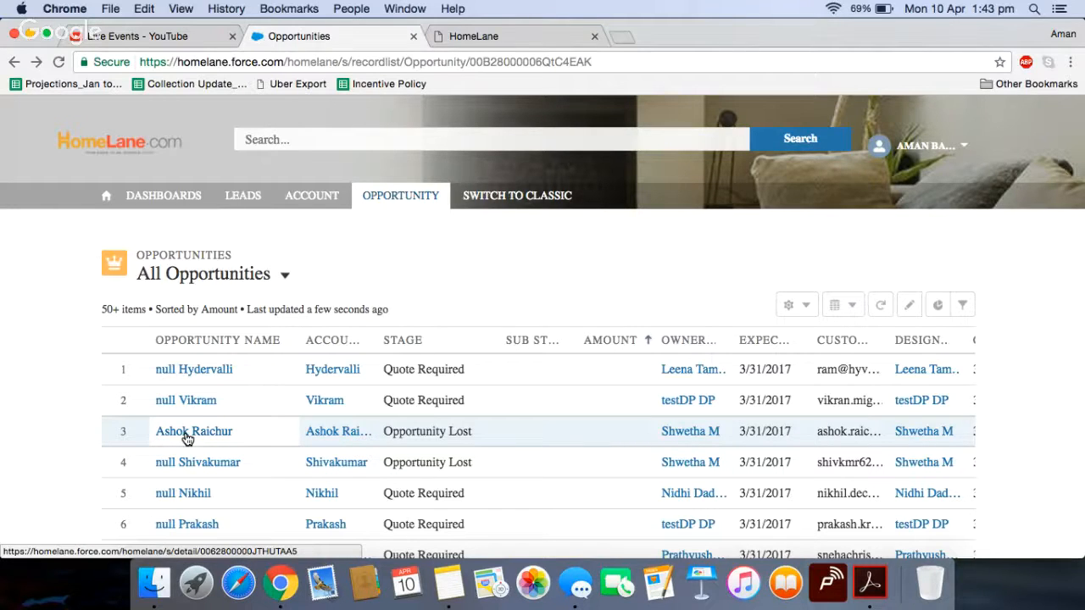
pyautogui.click(187, 435)
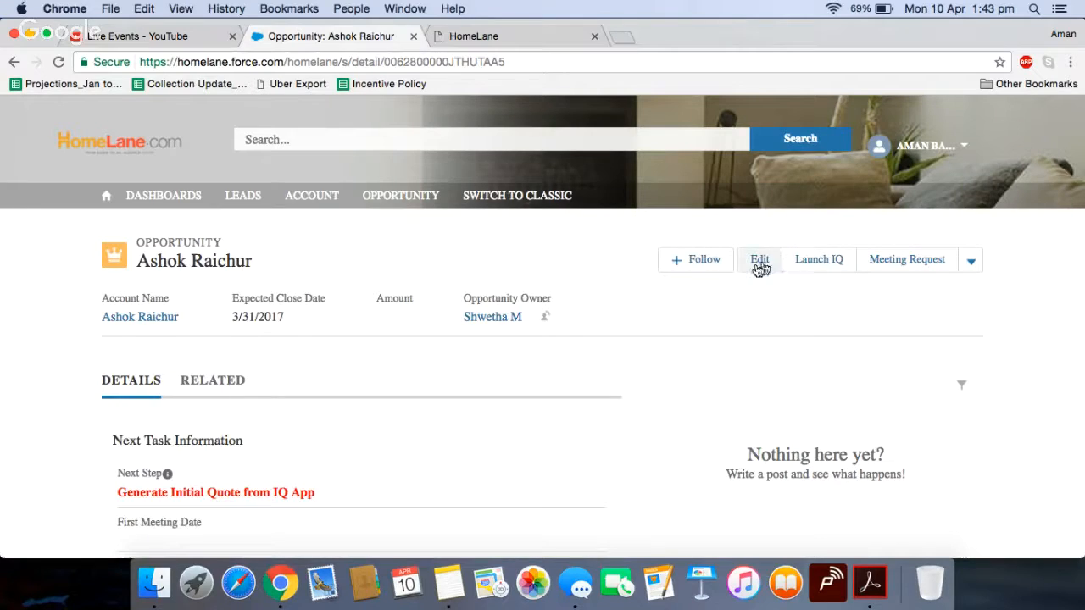
pyautogui.click(819, 263)
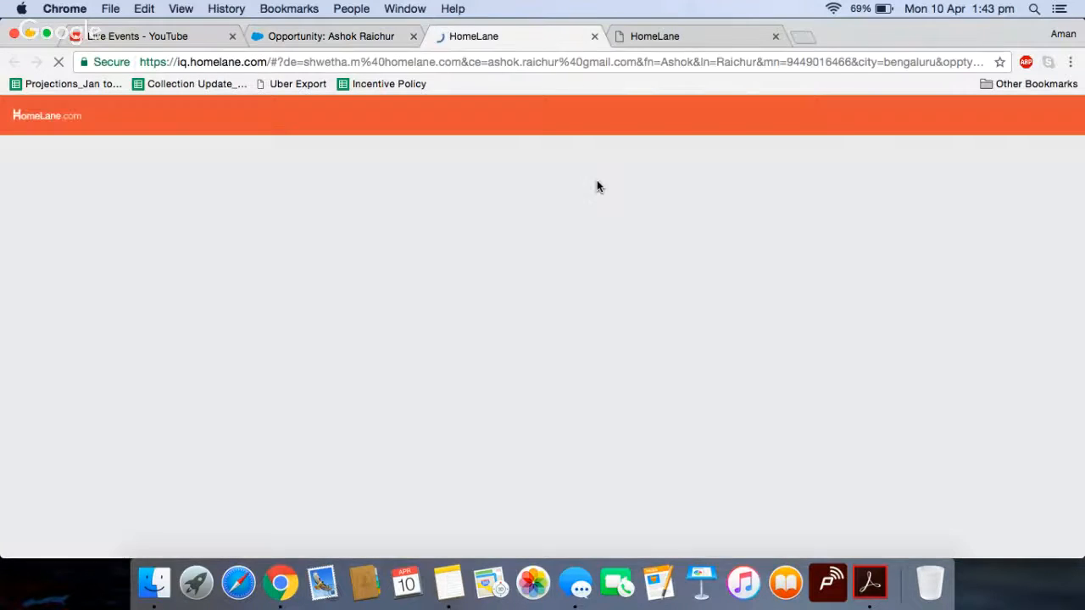
pyautogui.click(774, 261)
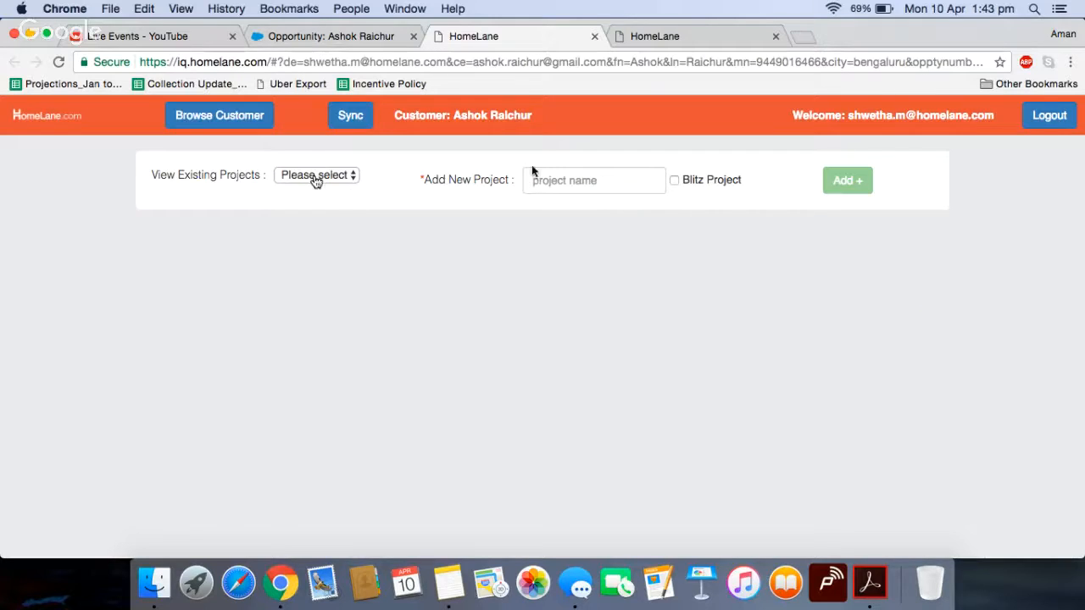
# Step: Add a new project named "test" for the customer and open it
pyautogui.click(585, 180)
pyautogui.write('T')
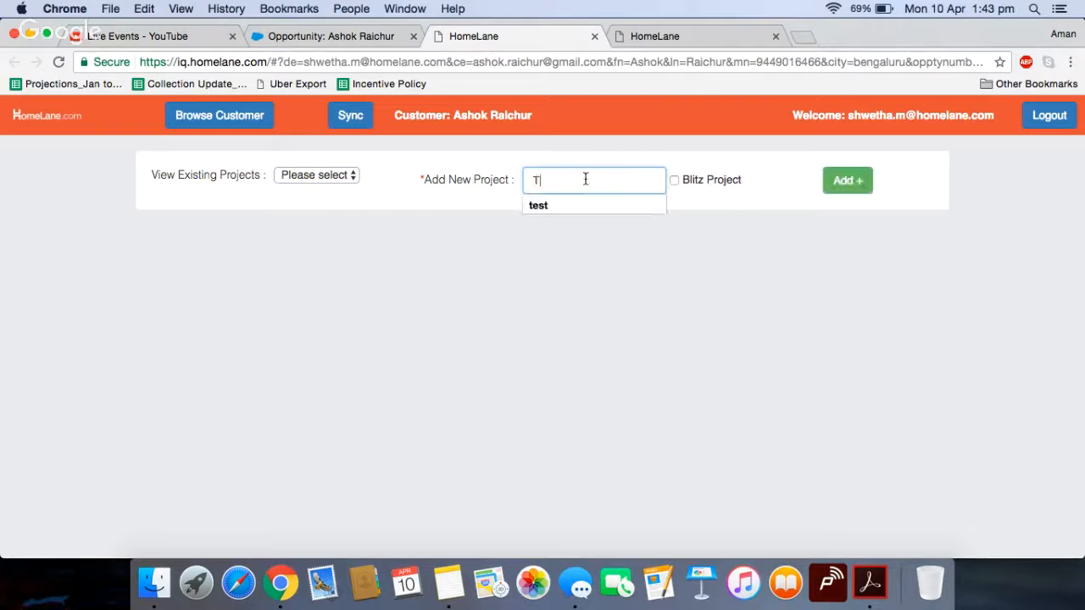
pyautogui.click(595, 204)
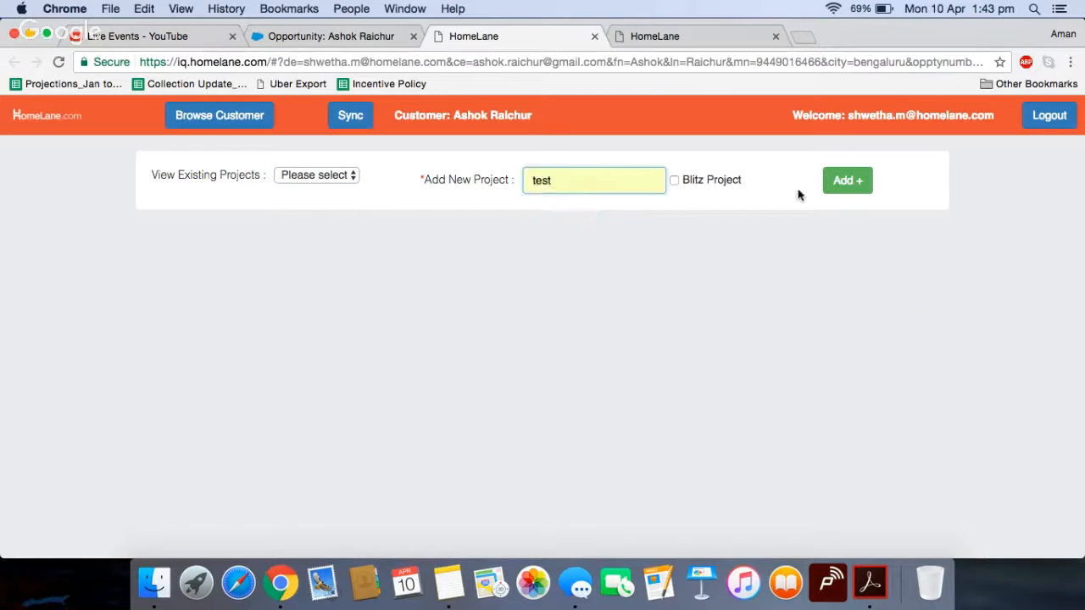
pyautogui.click(838, 182)
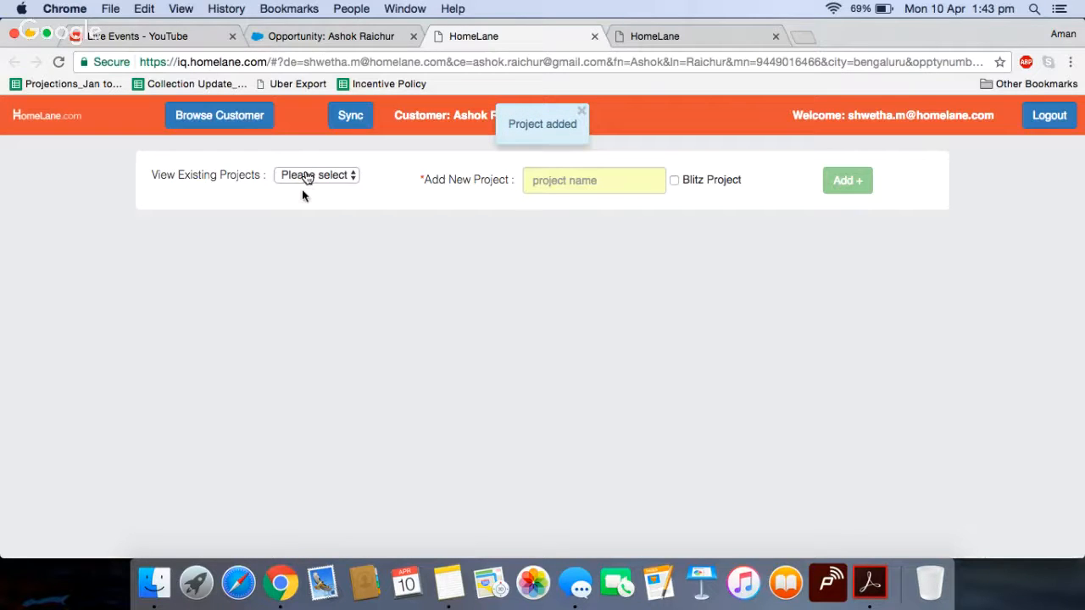
# Step: Add a room of type Kitchen to the test project and open it
pyautogui.scroll(-2, 335, 298)
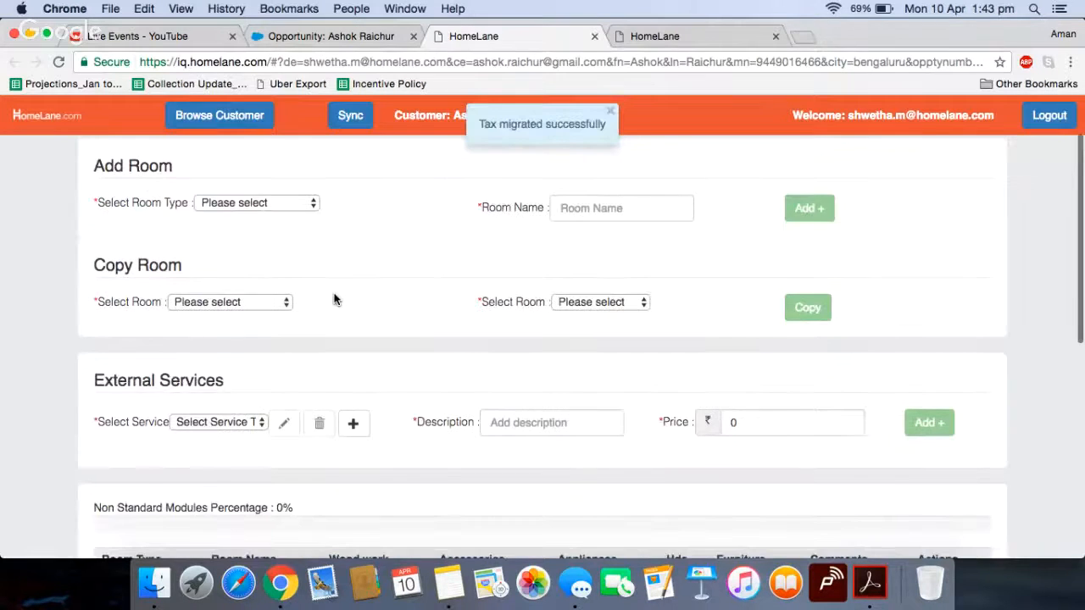
pyautogui.scroll(-5, 371, 347)
pyautogui.scroll(4, 373, 385)
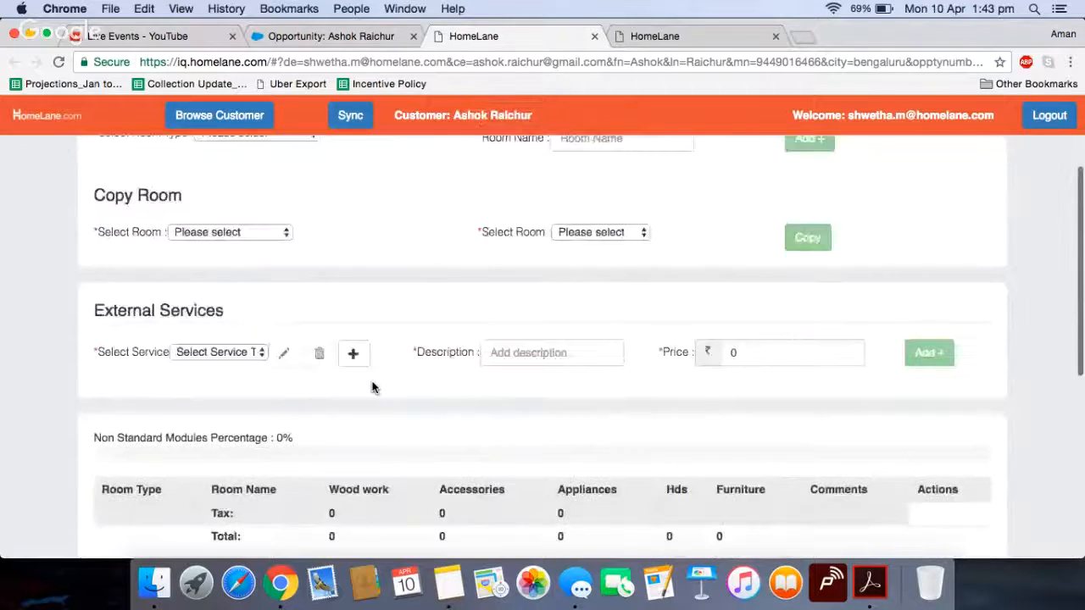
pyautogui.scroll(3, 373, 388)
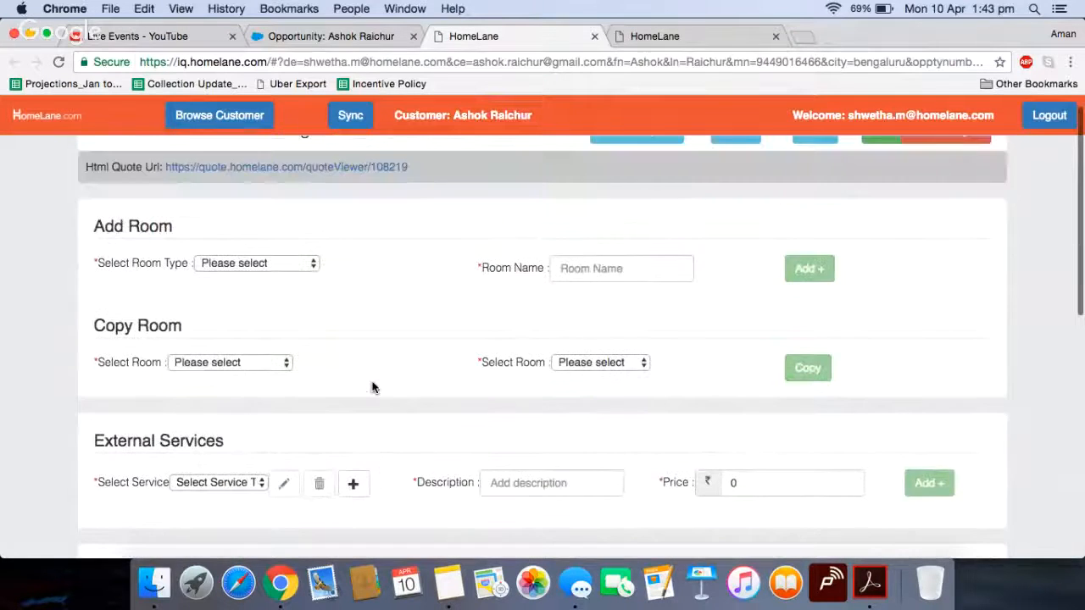
pyautogui.scroll(1, 277, 270)
pyautogui.click(278, 270)
pyautogui.click(272, 289)
pyautogui.click(814, 273)
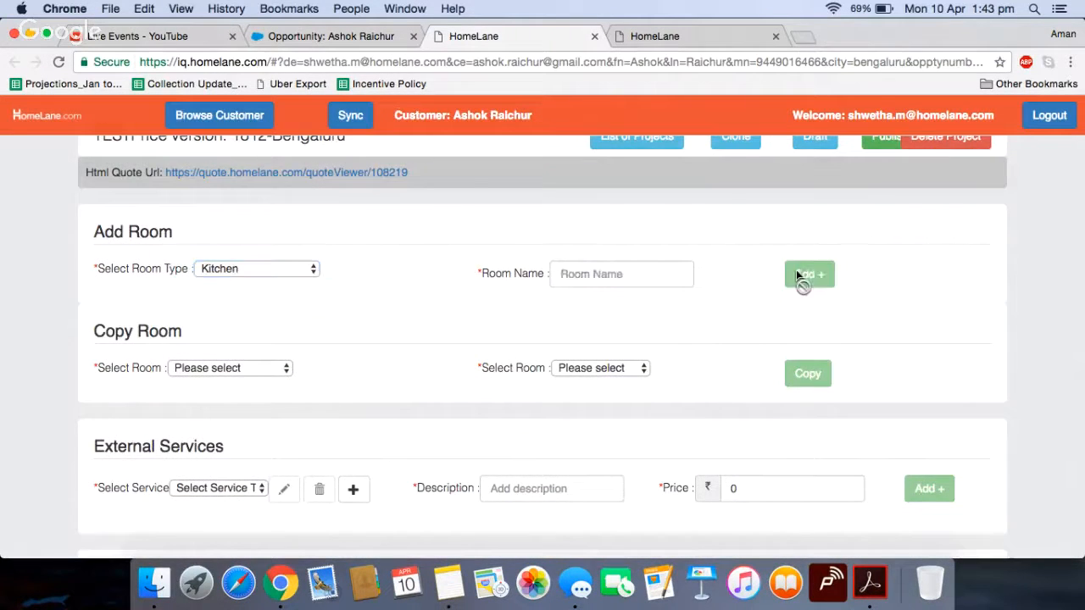
# Step: Open the kitchen's wood work form and assign the new entry to Wall B, Unit 1
pyautogui.click(572, 169)
pyautogui.click(644, 168)
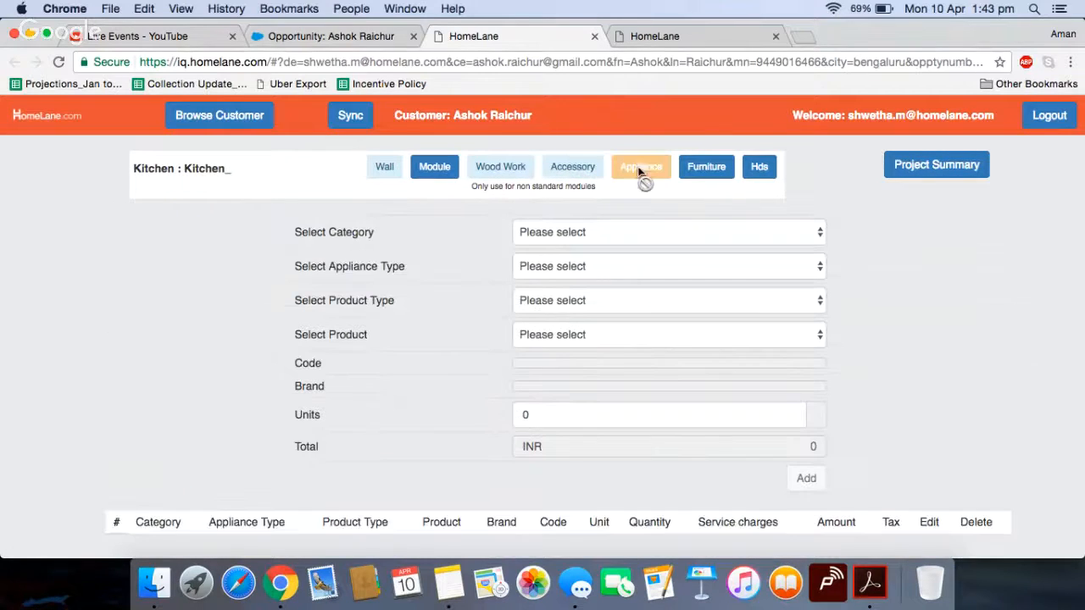
pyautogui.click(487, 172)
pyautogui.scroll(-1, 525, 339)
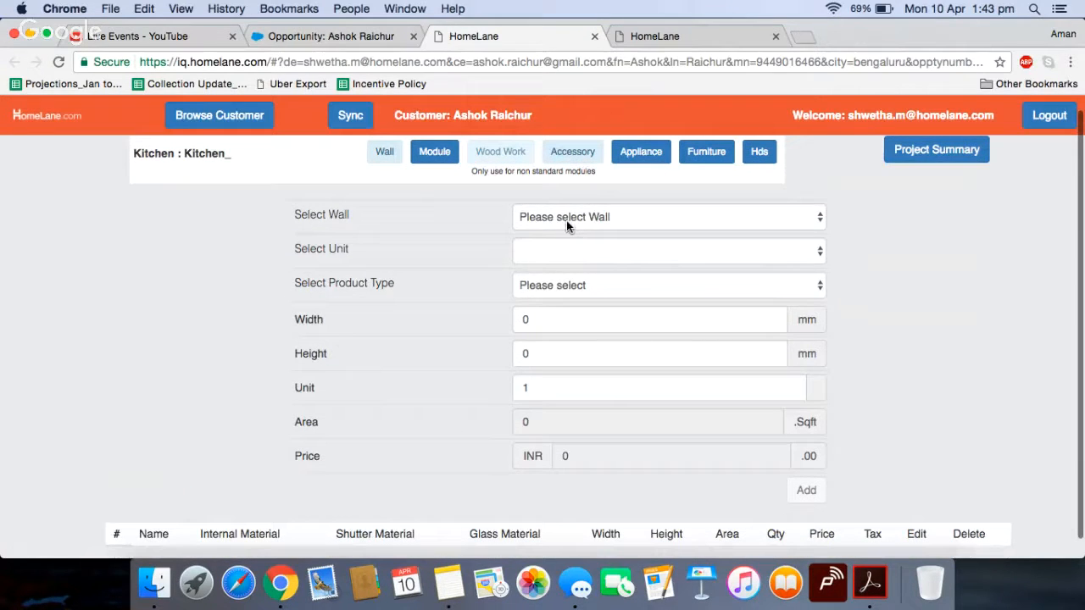
pyautogui.click(566, 221)
pyautogui.click(560, 260)
pyautogui.click(561, 254)
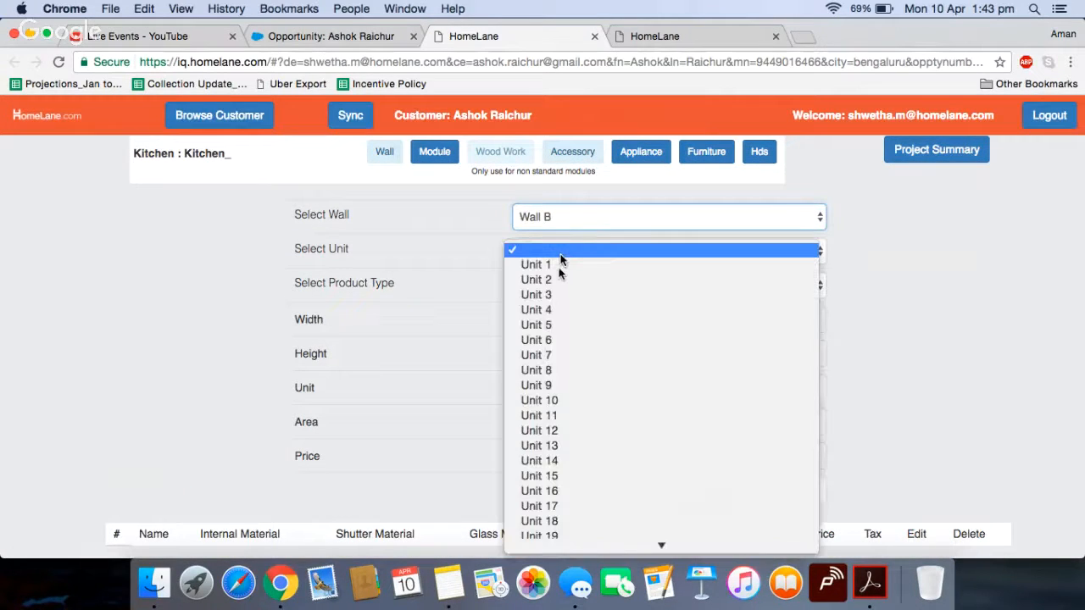
pyautogui.click(560, 264)
# Step: Choose product type Kitchen Loft Frame with internal material Kitchen LF BWP Ply+Laminate (White) and shutter material Membrane Pressed Premium On MDF
pyautogui.click(561, 290)
pyautogui.click(555, 300)
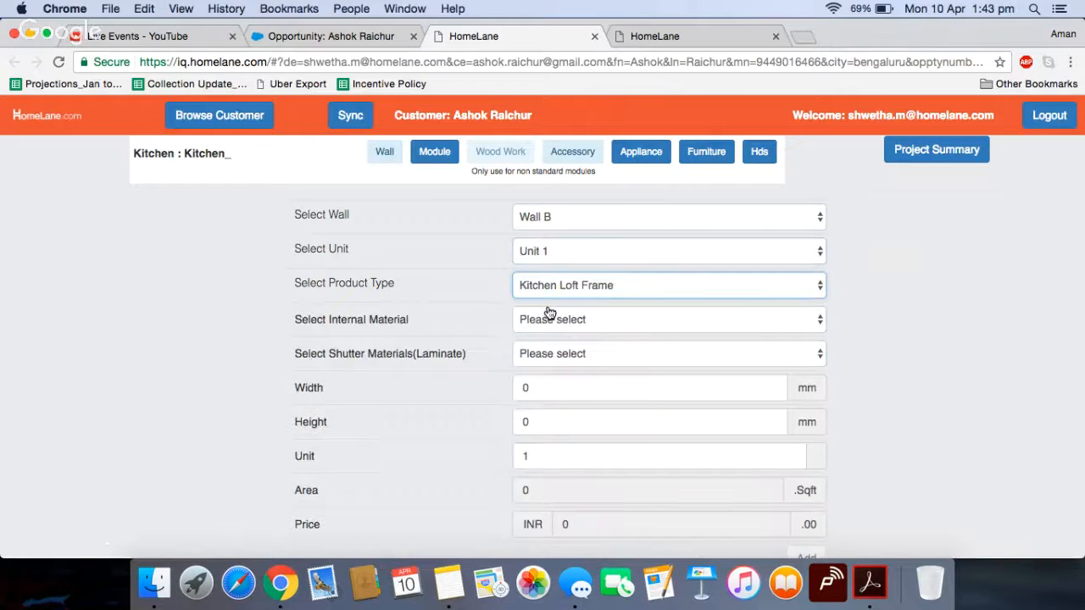
pyautogui.click(542, 352)
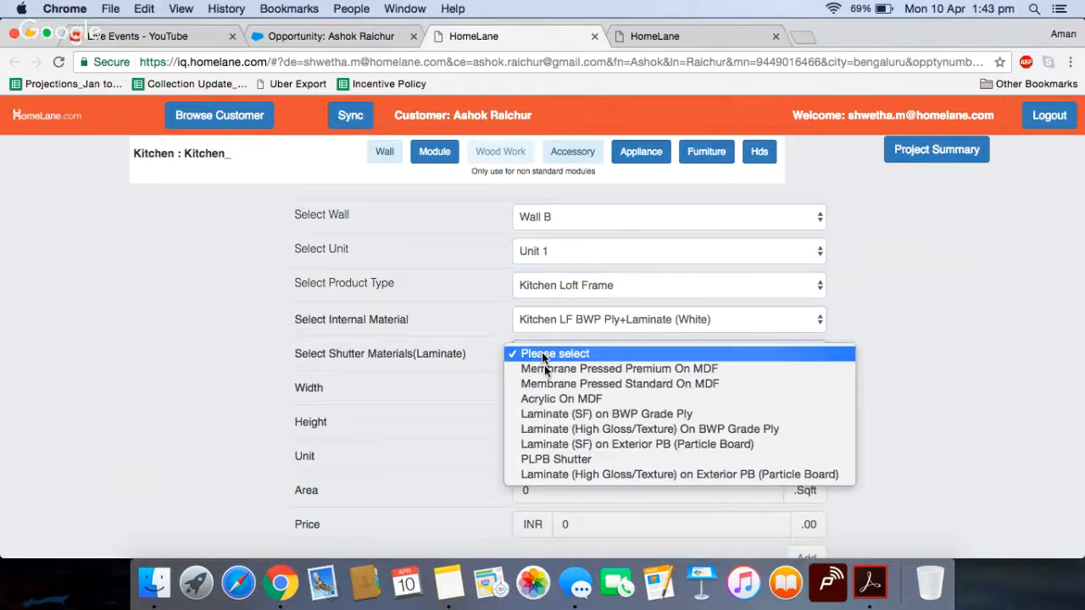
pyautogui.click(546, 369)
# Step: Set the loft frame's width to 1500 mm and height to 750 mm, and add the wood work entry
pyautogui.click(550, 392)
pyautogui.press('BackSpace')
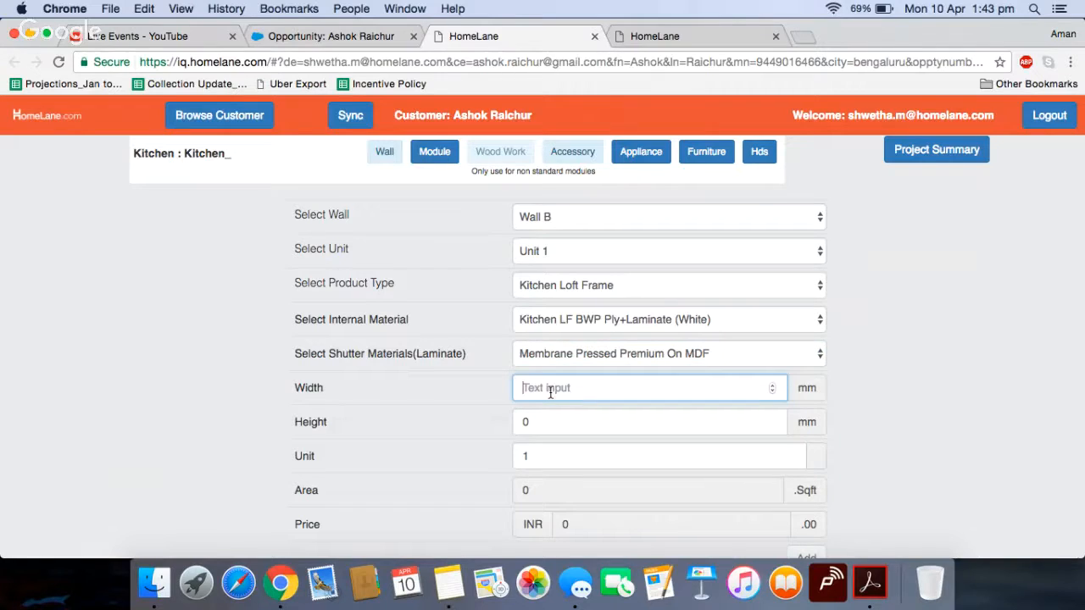
pyautogui.write('5')
pyautogui.press('BackSpace')
pyautogui.write('1')
pyautogui.click(552, 432)
pyautogui.press('BackSpace')
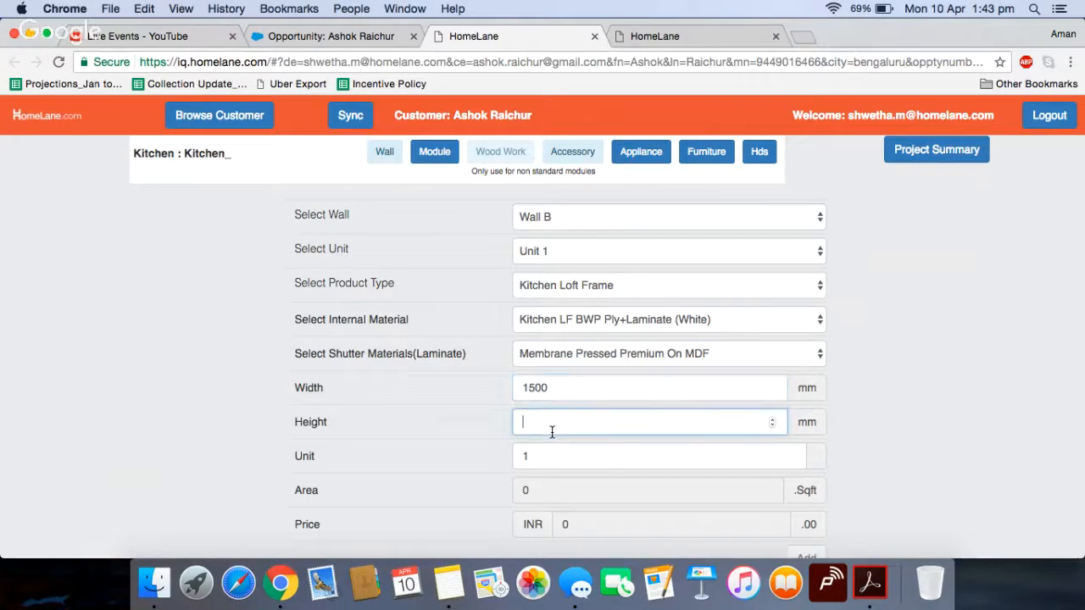
pyautogui.write('750')
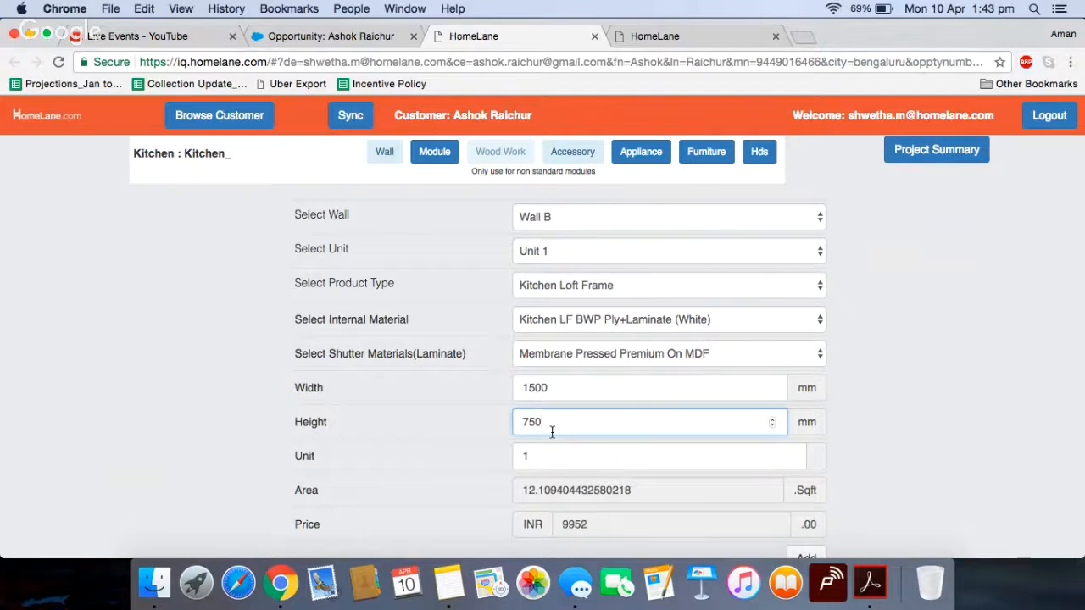
pyautogui.scroll(-2, 552, 433)
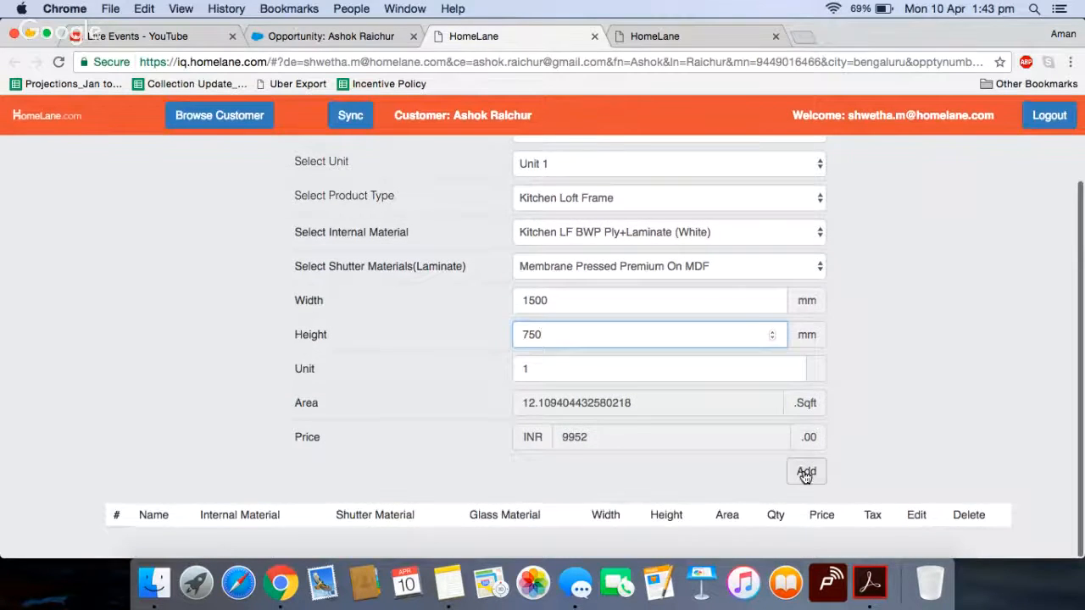
pyautogui.click(806, 467)
# Step: Return to the summary of the test project and publish the project
pyautogui.scroll(2, 804, 476)
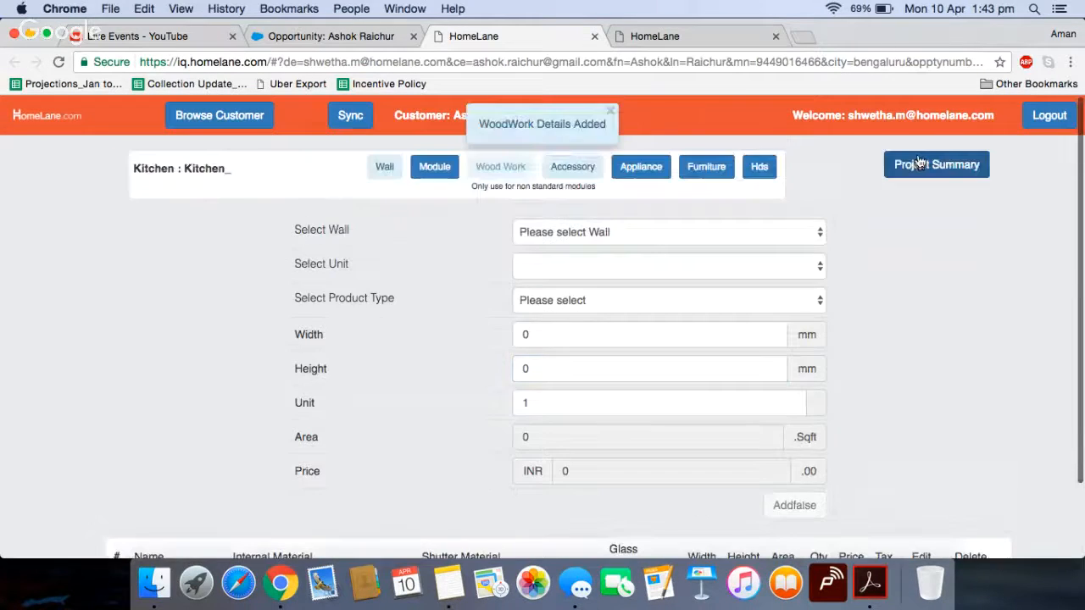
pyautogui.click(911, 165)
pyautogui.click(873, 159)
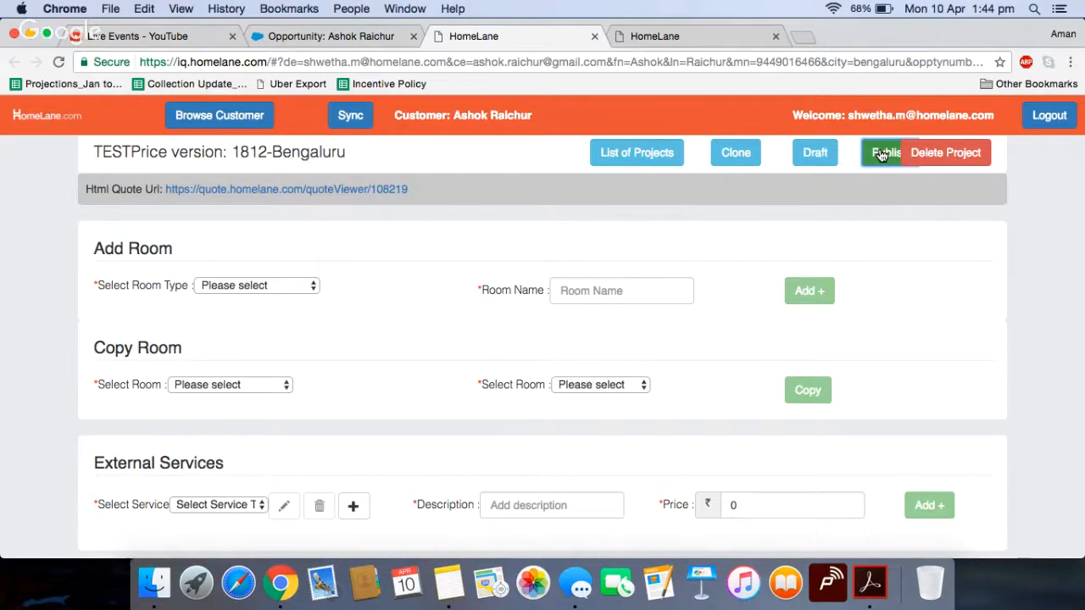
pyautogui.click(671, 34)
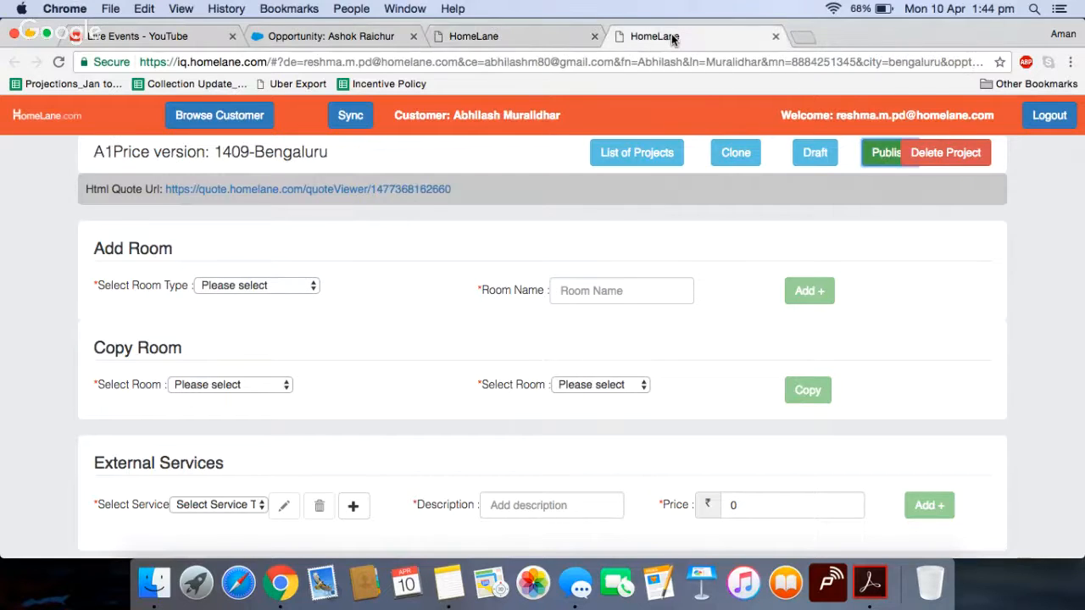
pyautogui.click(497, 36)
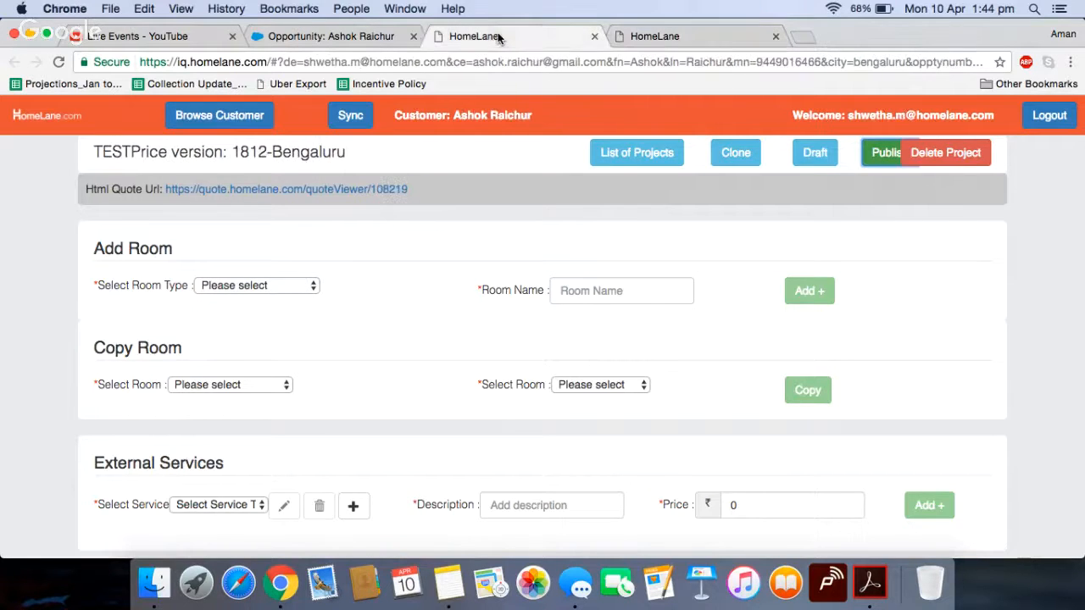
# Step: Check the next step and quote links on the Salesforce opportunity and go back to the list of all opportunities
pyautogui.click(339, 38)
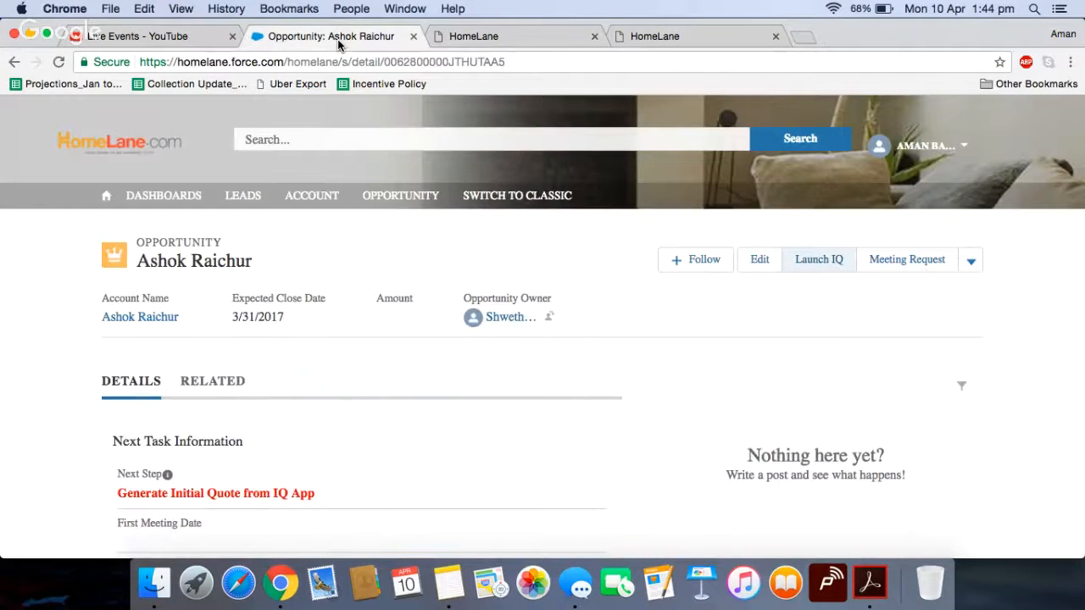
pyautogui.scroll(-5, 341, 322)
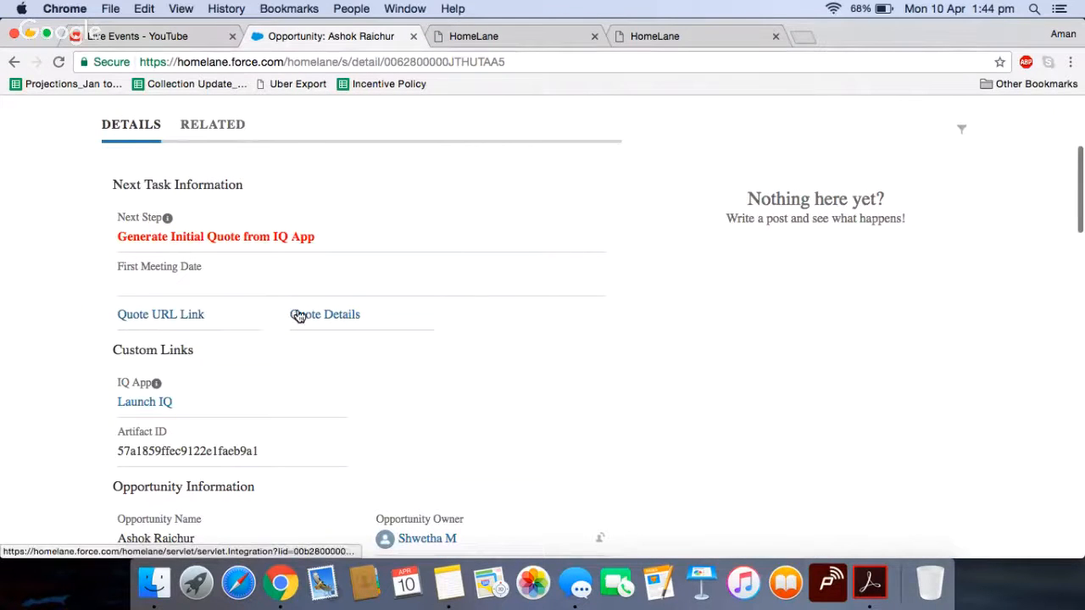
pyautogui.scroll(5, 307, 289)
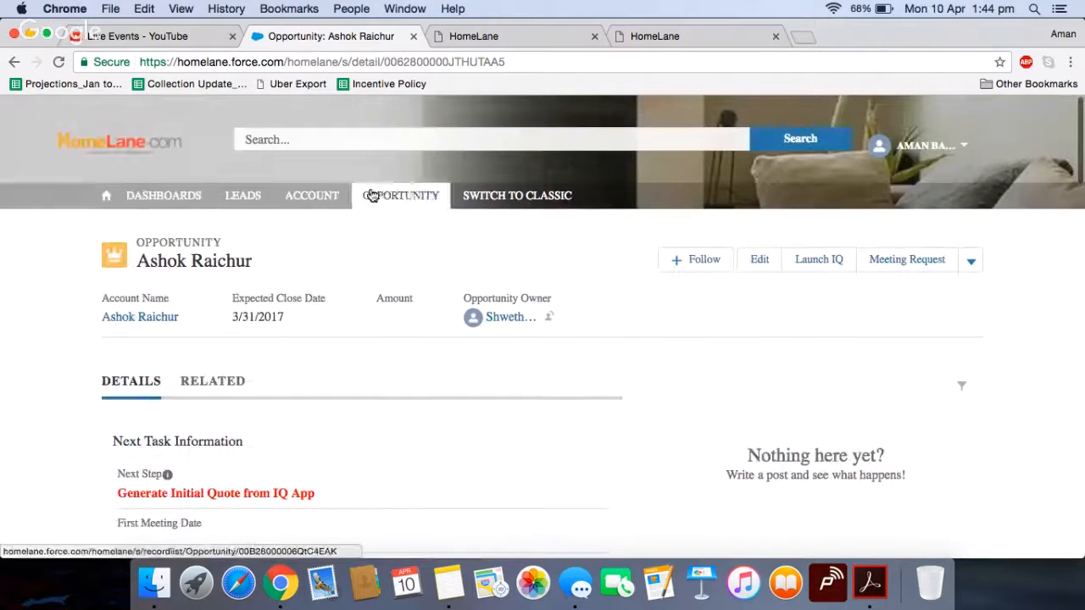
pyautogui.click(387, 200)
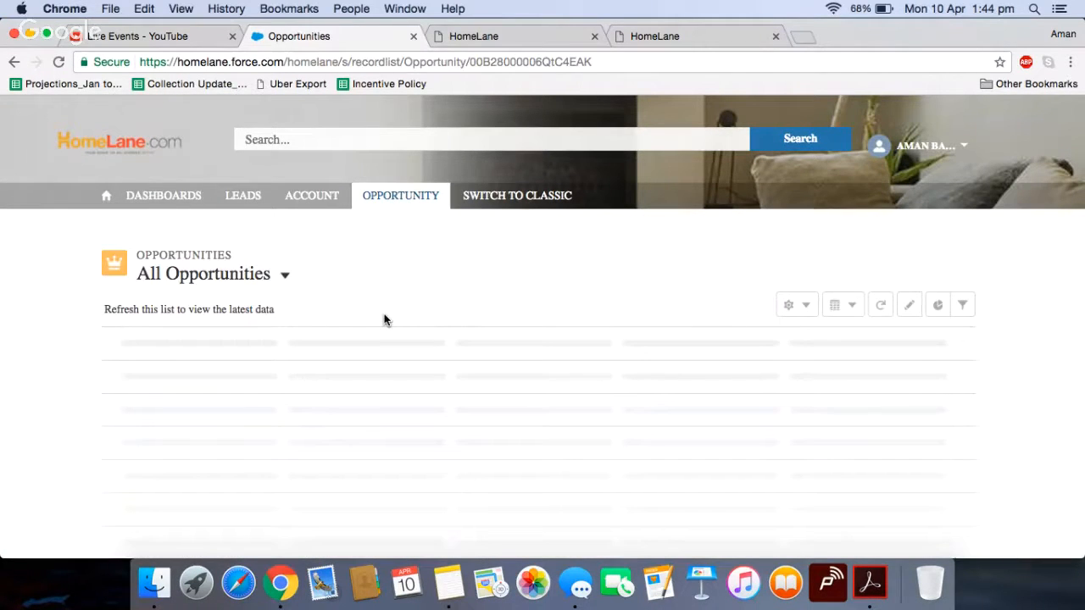
pyautogui.scroll(-1, 384, 318)
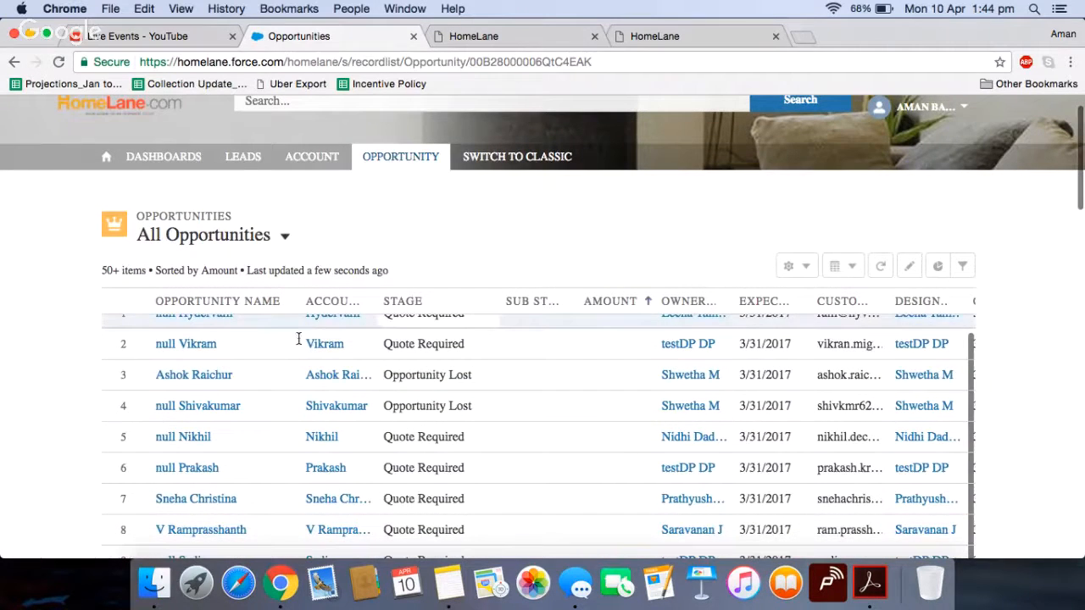
pyautogui.scroll(1, 294, 347)
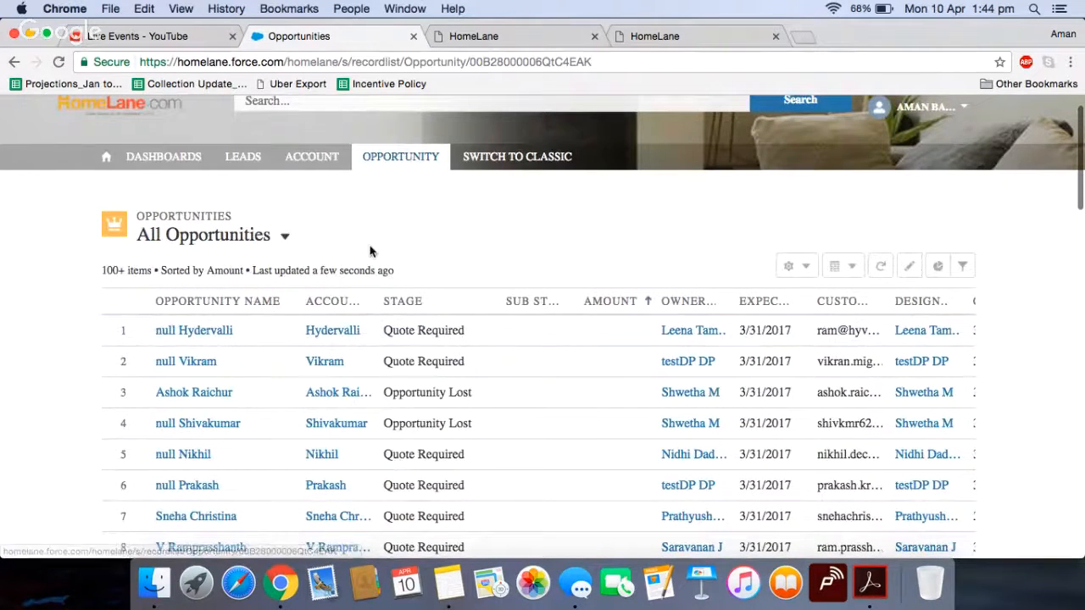
# Step: Search the community for the customer's first name and open the matching opportunity
pyautogui.scroll(1, 373, 254)
pyautogui.click(357, 145)
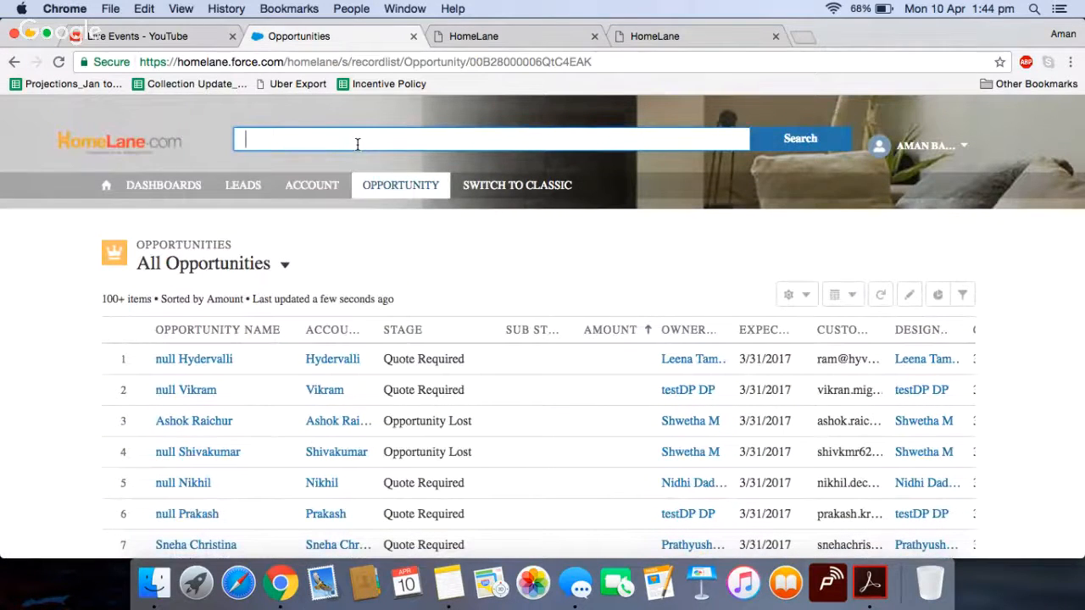
pyautogui.write('E')
pyautogui.press('BackSpace')
pyautogui.write('Richard')
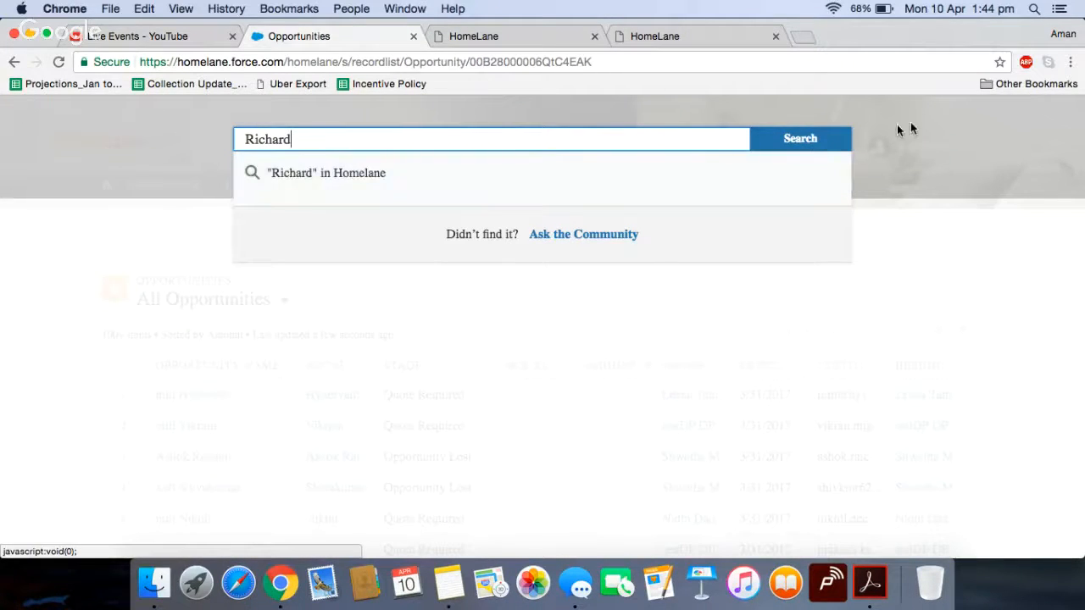
pyautogui.click(814, 145)
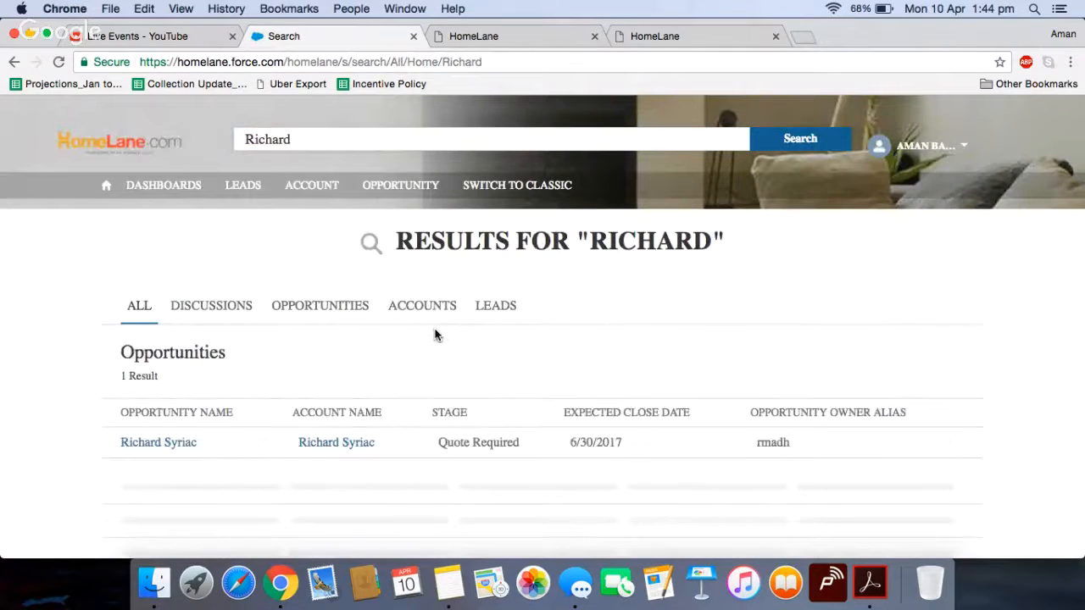
pyautogui.scroll(-2, 435, 334)
pyautogui.click(170, 359)
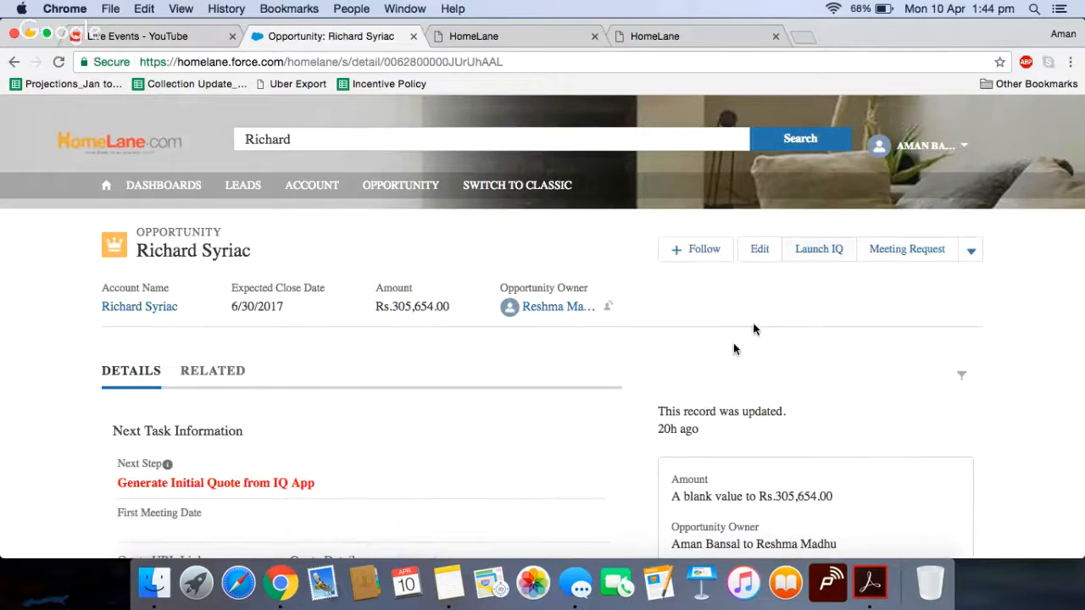
# Step: Launch IQ from this opportunity, select the same customer and open the existing project A1 INDEPENDENT
pyautogui.scroll(-1, 695, 373)
pyautogui.click(810, 238)
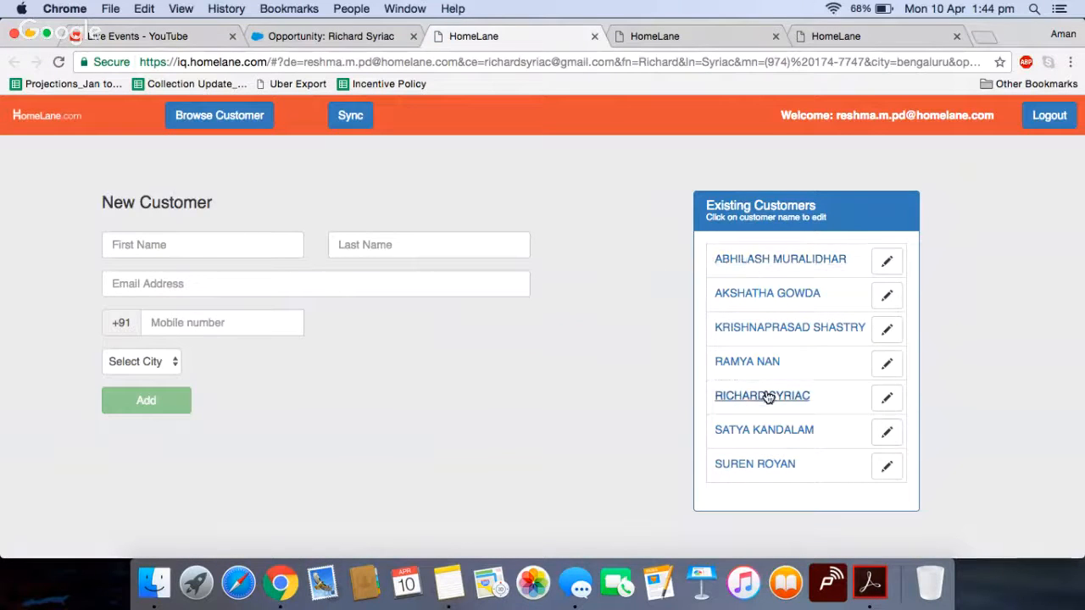
pyautogui.click(766, 395)
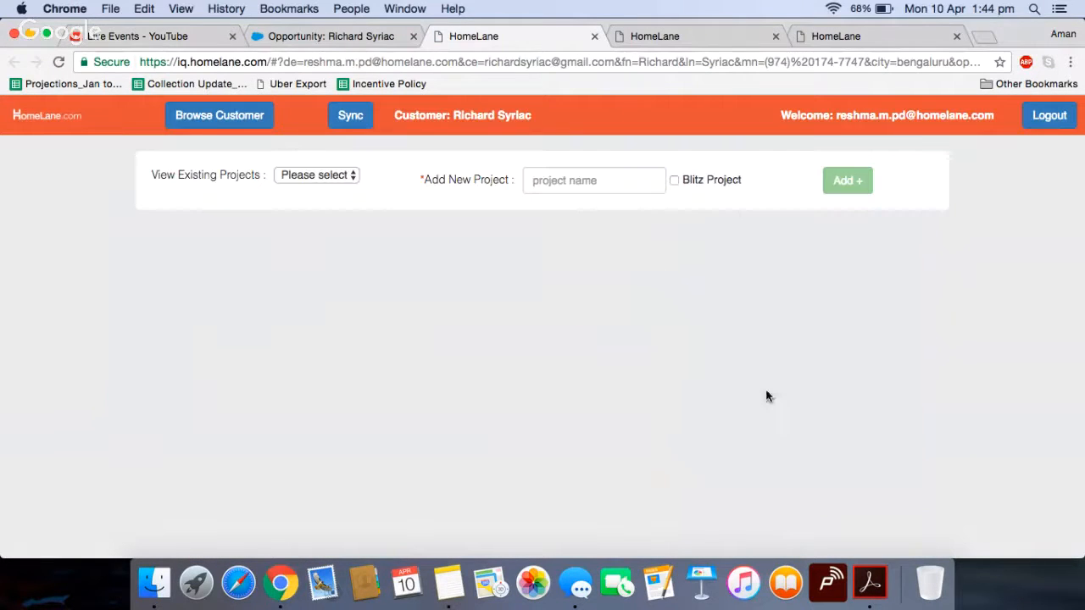
pyautogui.click(311, 186)
pyautogui.click(307, 194)
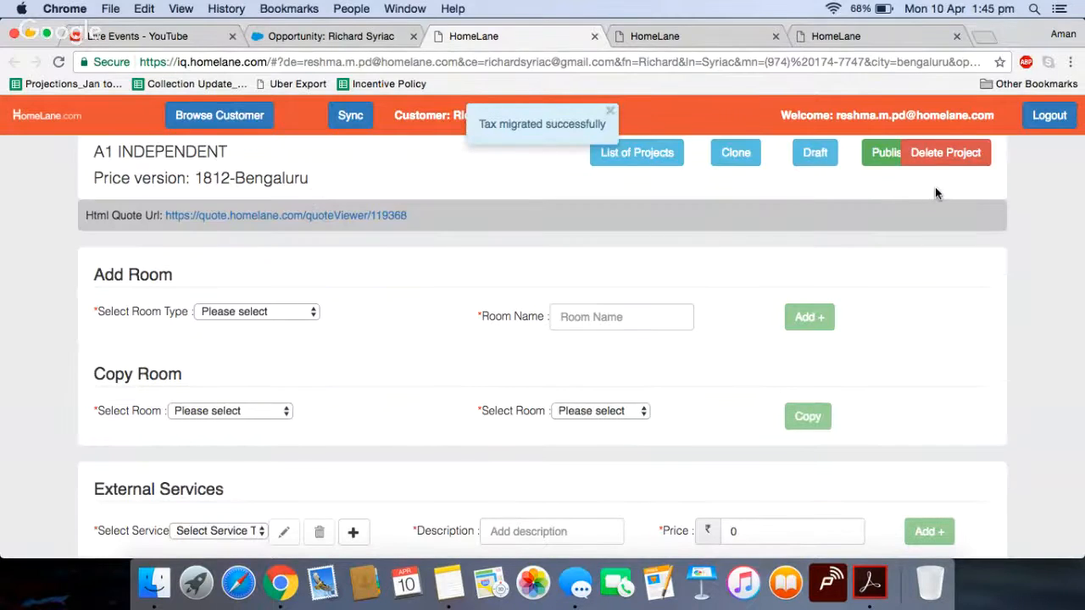
# Step: Publish project A1 INDEPENDENT and open the downloaded quote PDF to review its summary and payment options
pyautogui.click(882, 161)
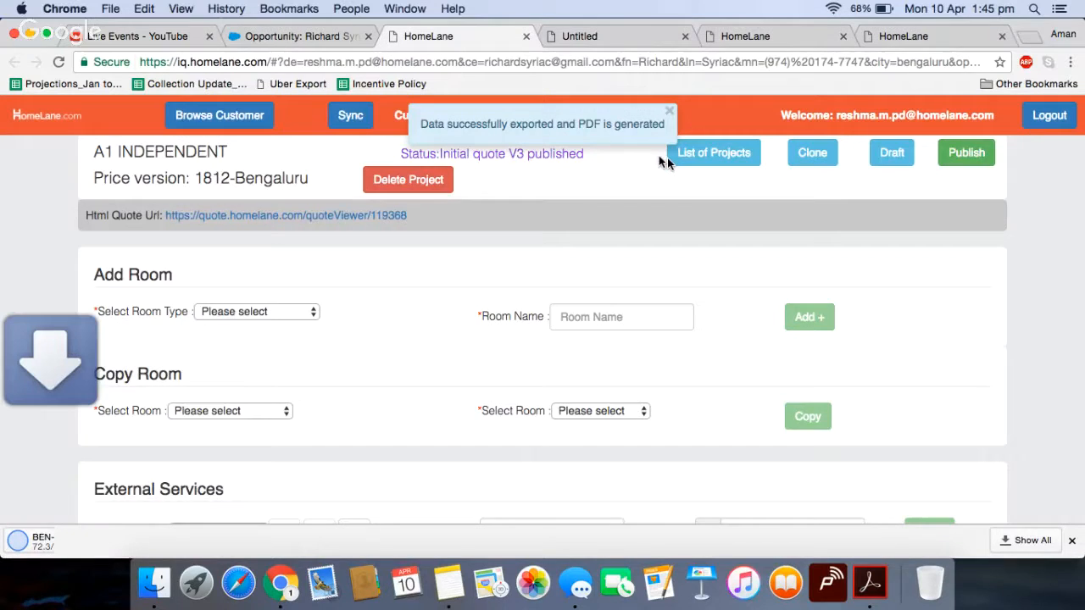
pyautogui.click(60, 539)
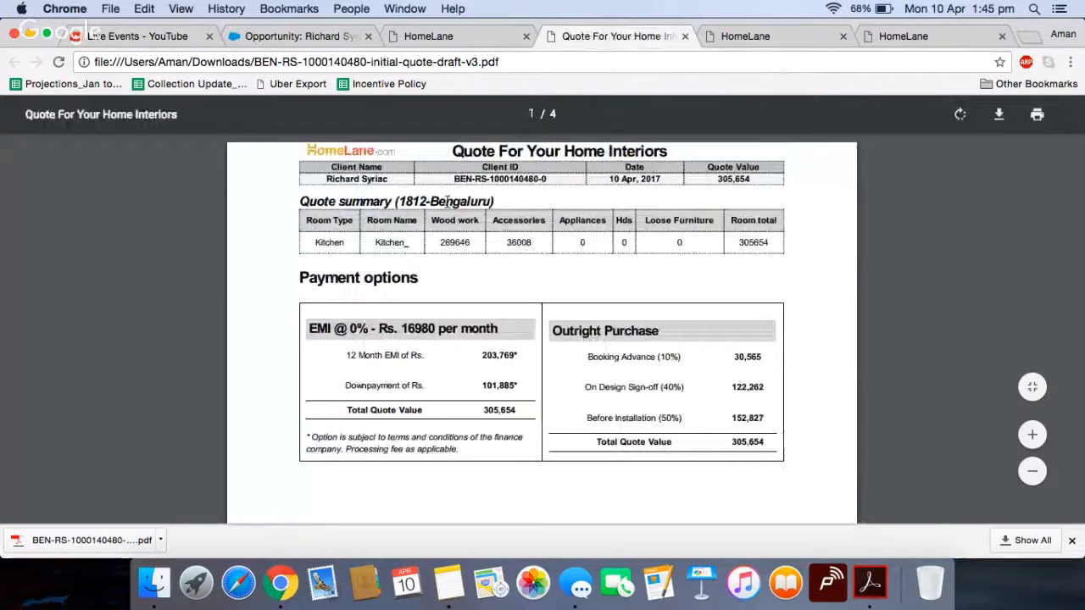
pyautogui.scroll(-3, 467, 237)
pyautogui.scroll(1, 467, 238)
# Step: Return to project A1 INDEPENDENT in IQ and review its room-wise cost table
pyautogui.click(440, 36)
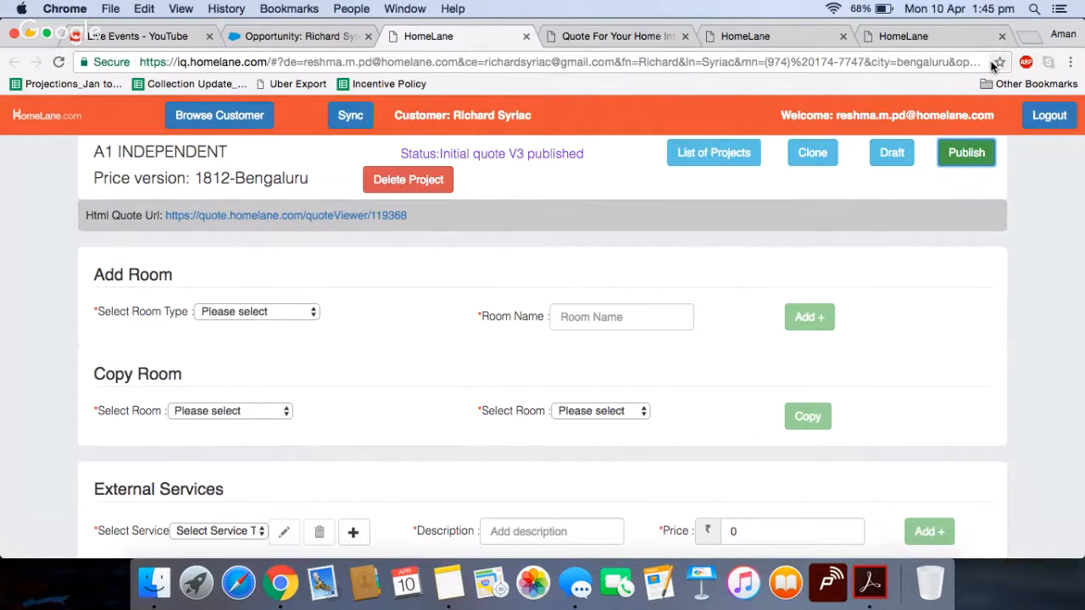
pyautogui.scroll(-5, 346, 339)
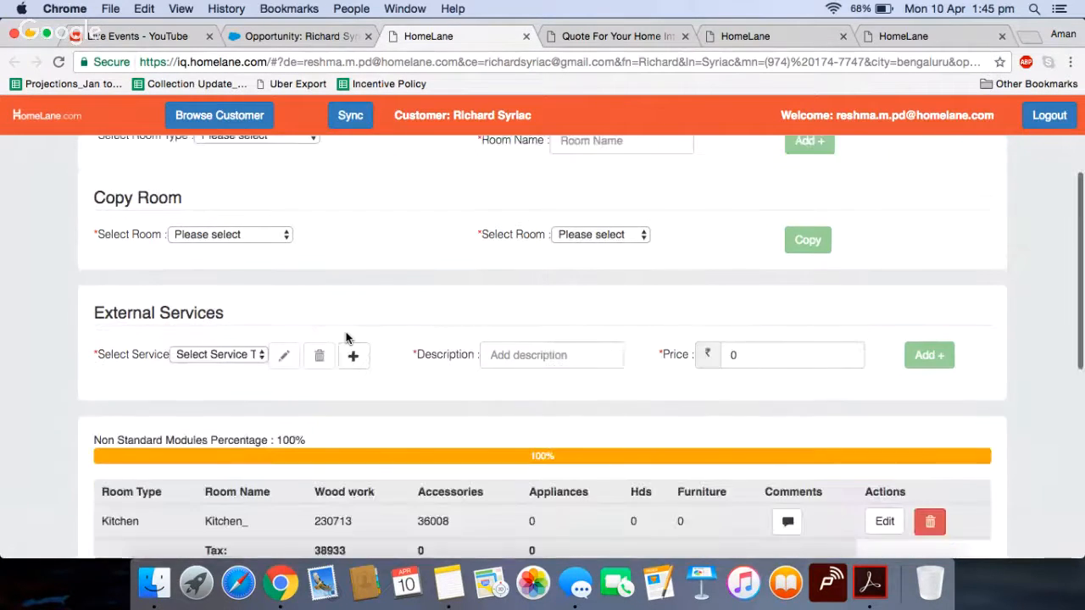
pyautogui.scroll(3, 347, 339)
pyautogui.scroll(2, 347, 339)
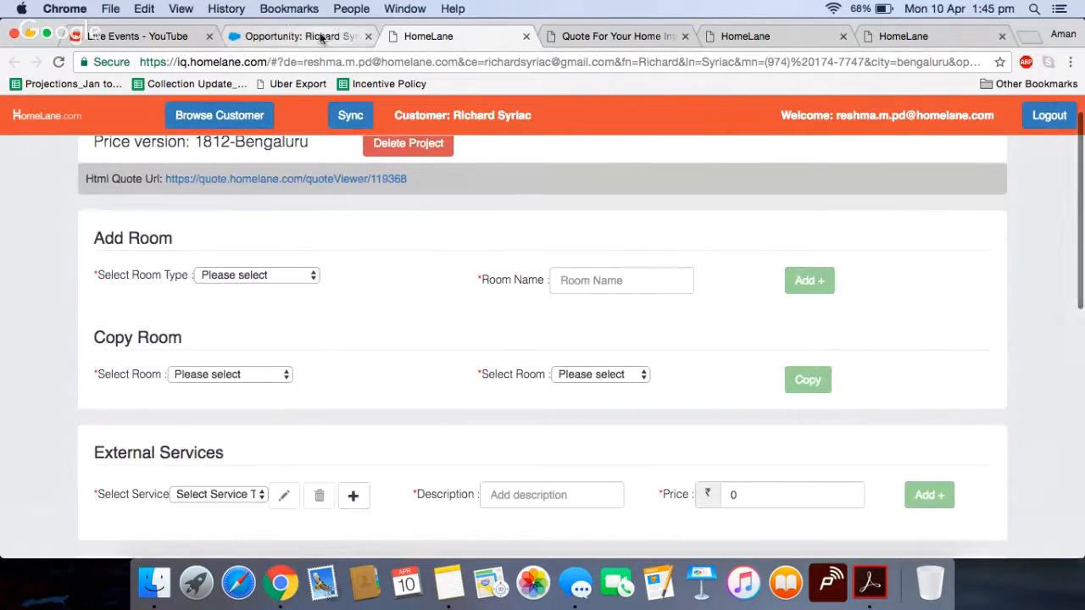
# Step: Return to the customer's opportunity in the community and review its next task information, quote links and record header
pyautogui.click(321, 36)
pyautogui.scroll(-4, 273, 322)
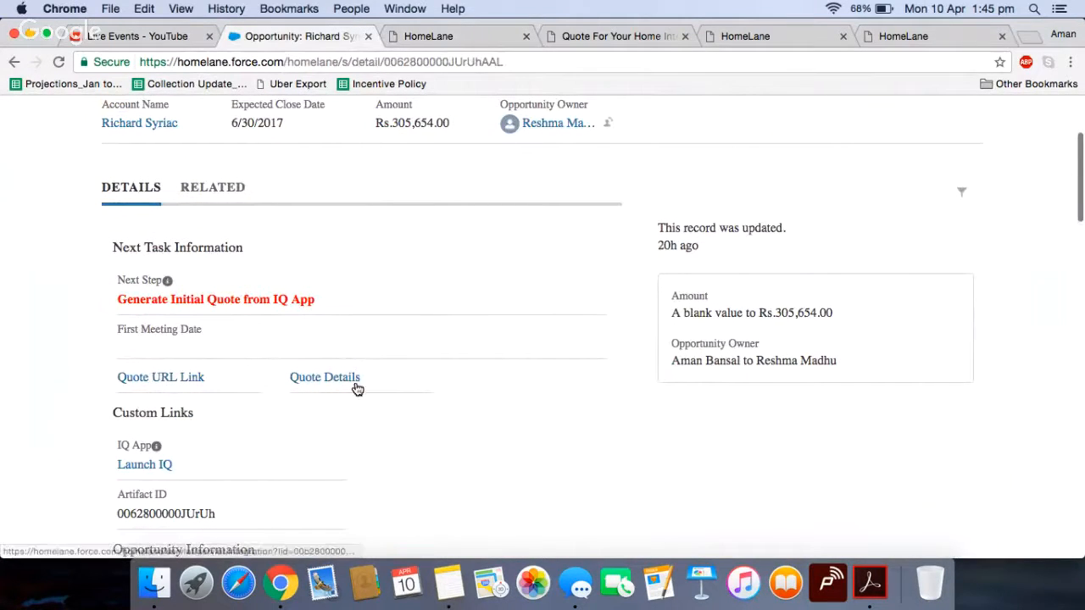
pyautogui.scroll(4, 305, 390)
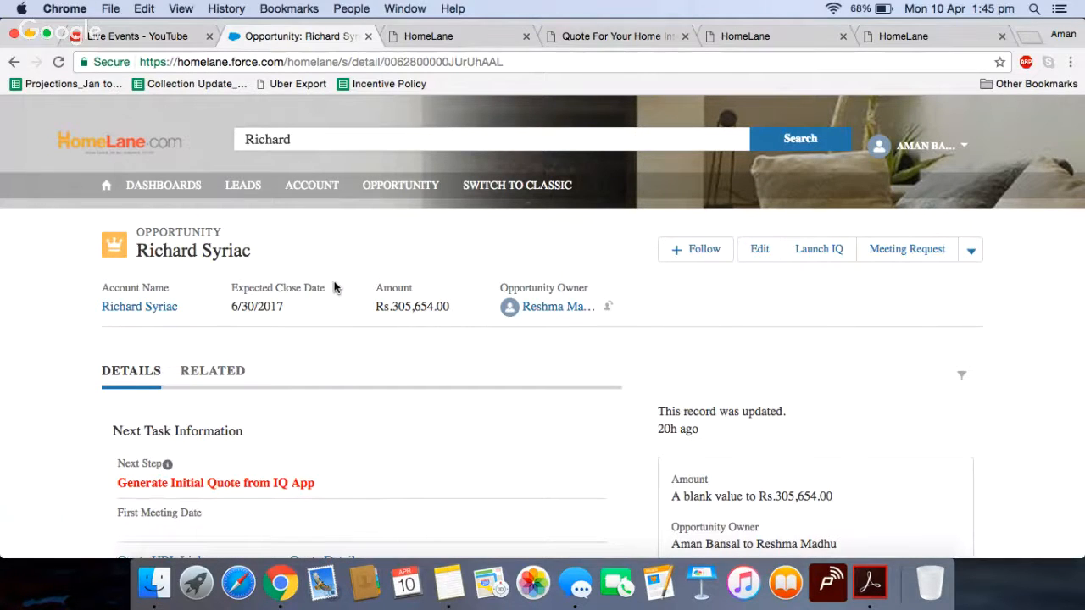
pyautogui.scroll(-1, 311, 408)
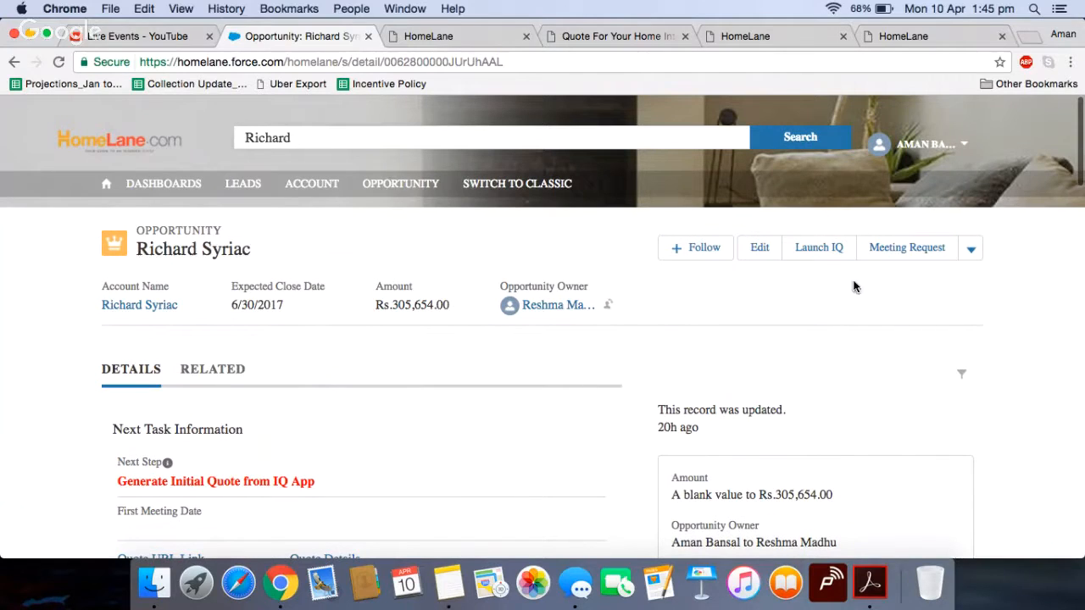
# Step: Draft the description "10/04- Quote explained" in the opportunity's edit form, and discard the edit without saving
pyautogui.click(755, 253)
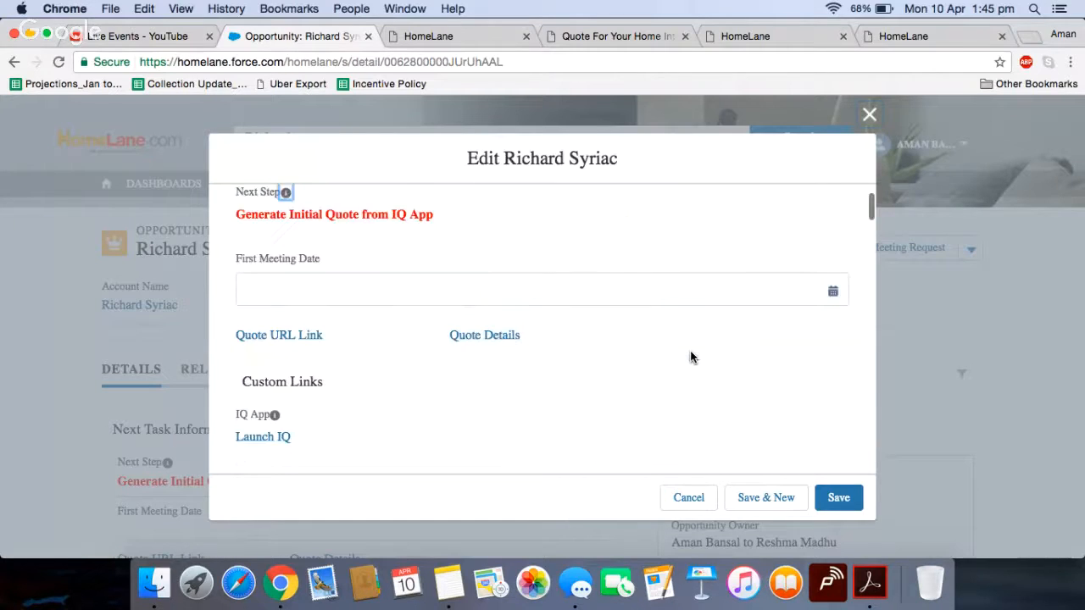
pyautogui.scroll(-5, 691, 357)
pyautogui.scroll(-10, 691, 357)
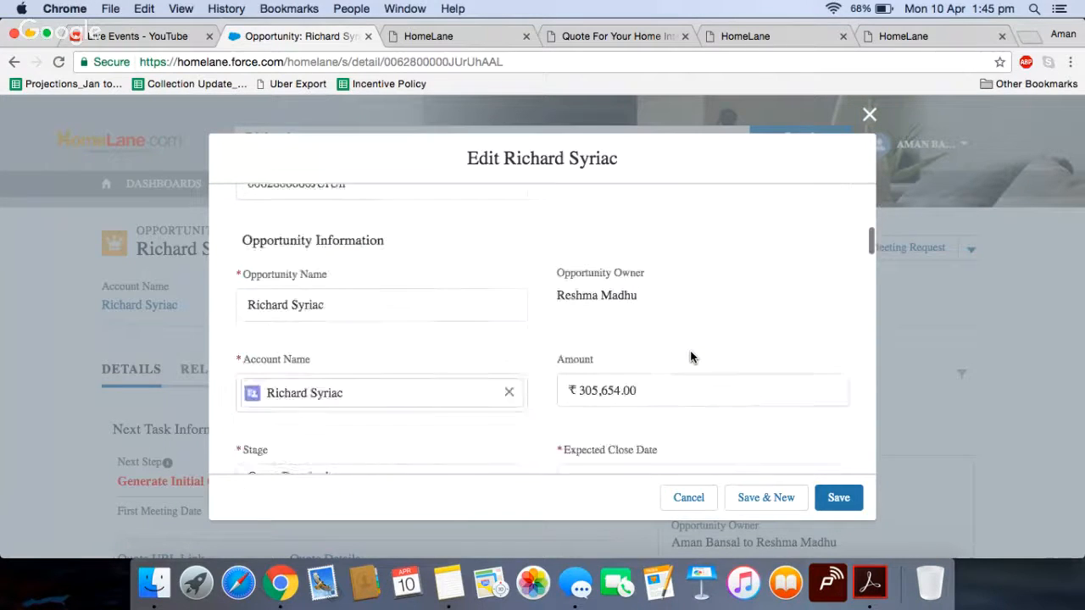
pyautogui.scroll(-10, 691, 357)
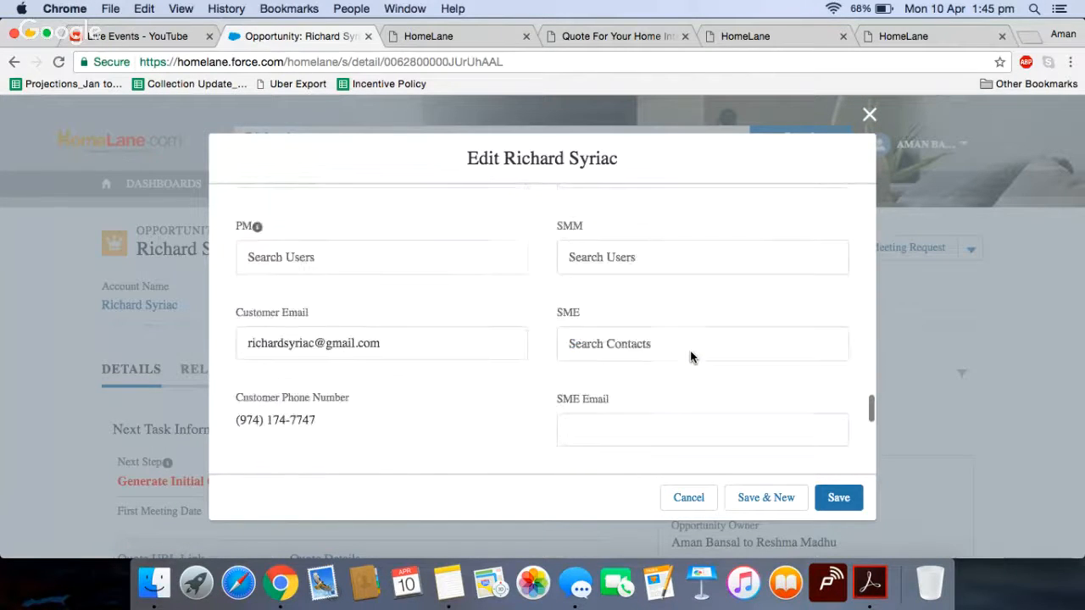
pyautogui.click(678, 343)
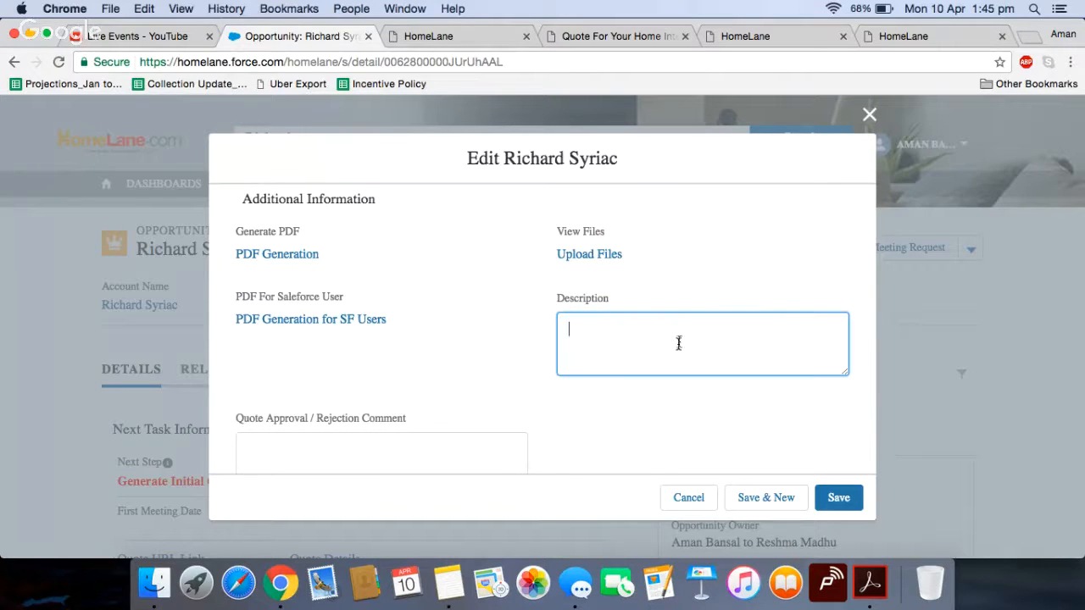
pyautogui.write('10/04- Quote e')
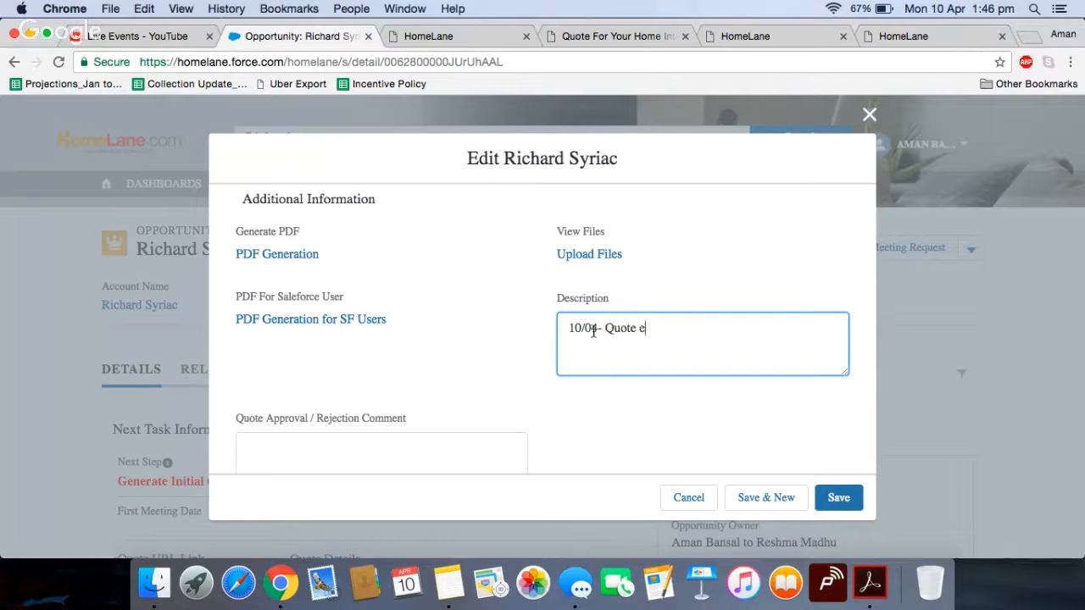
pyautogui.write('xplained')
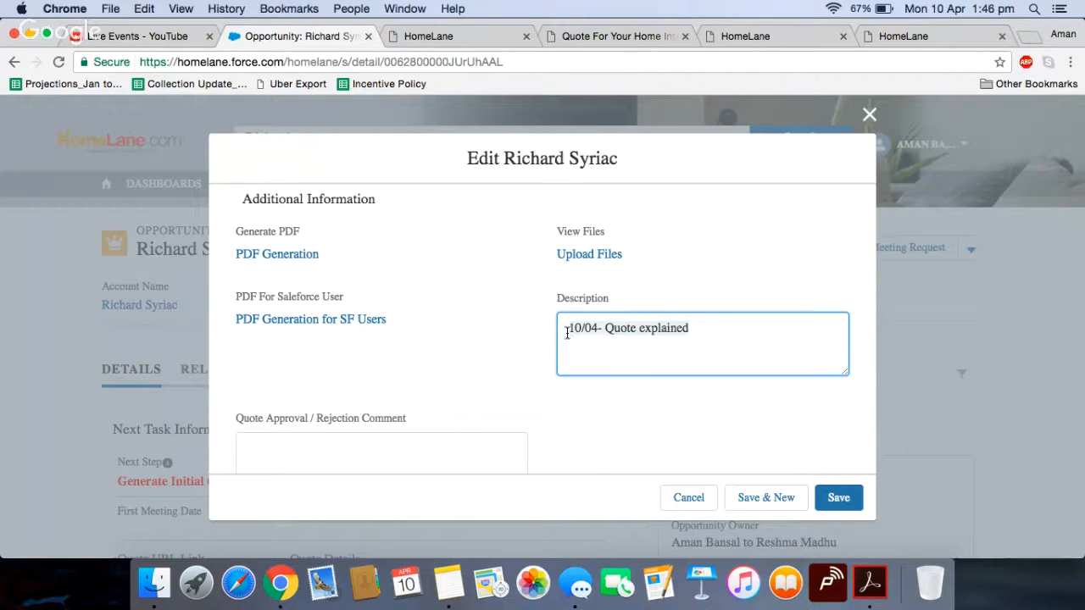
pyautogui.click(687, 500)
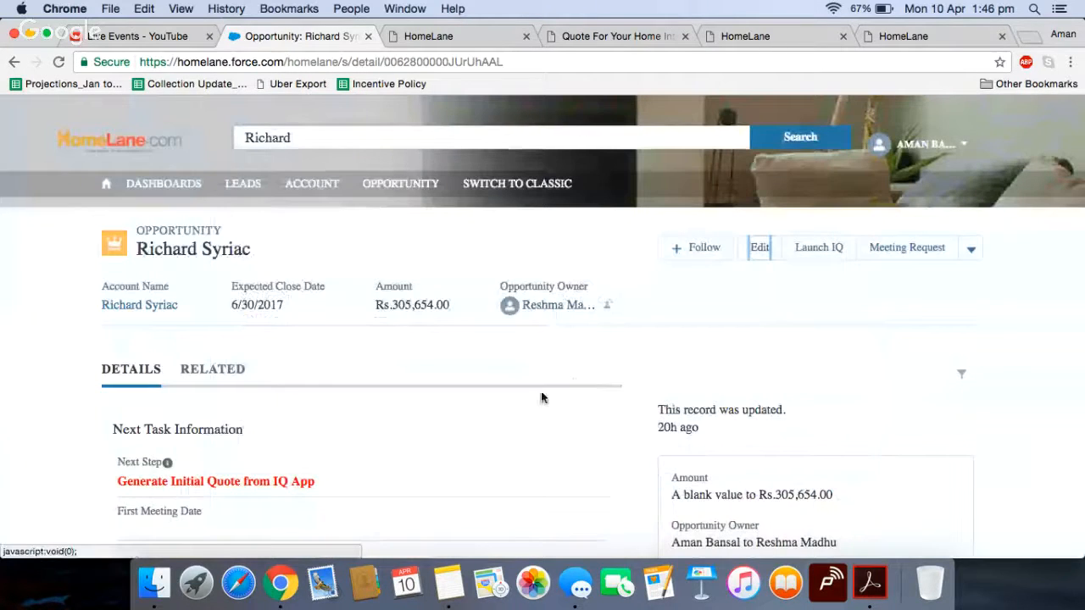
# Step: Open the All Opportunities list and look through the recent list views available for opportunities
pyautogui.moveTo(557, 312)
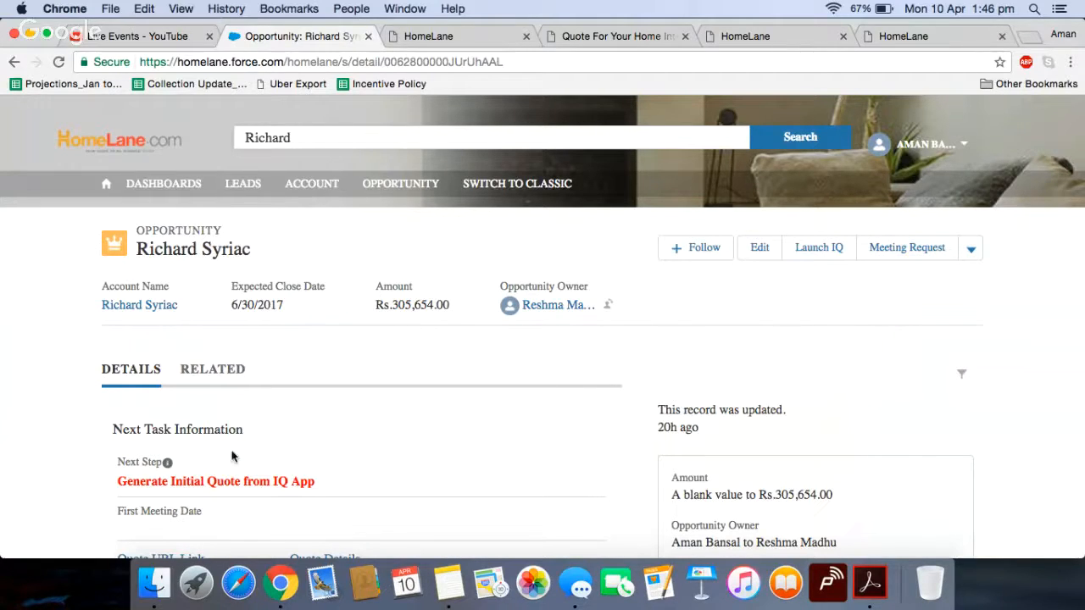
pyautogui.rightClick(282, 585)
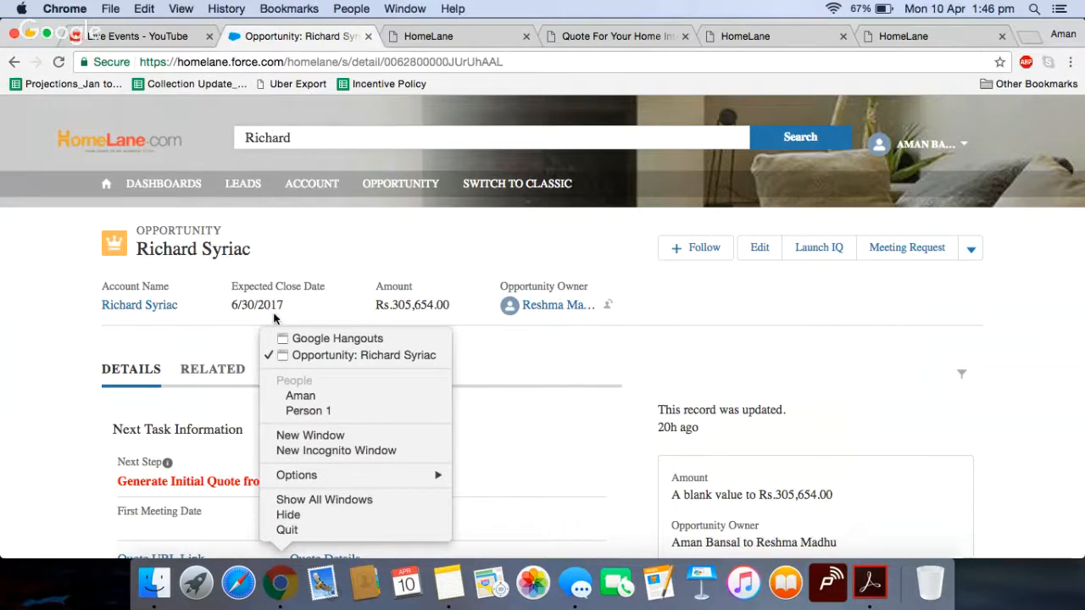
pyautogui.click(400, 185)
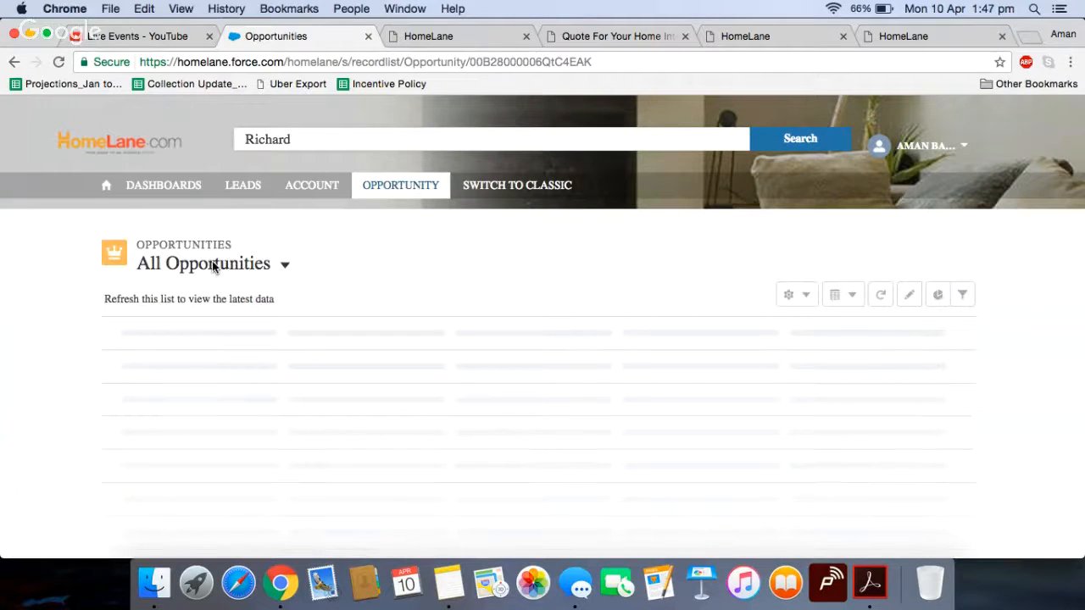
pyautogui.click(286, 266)
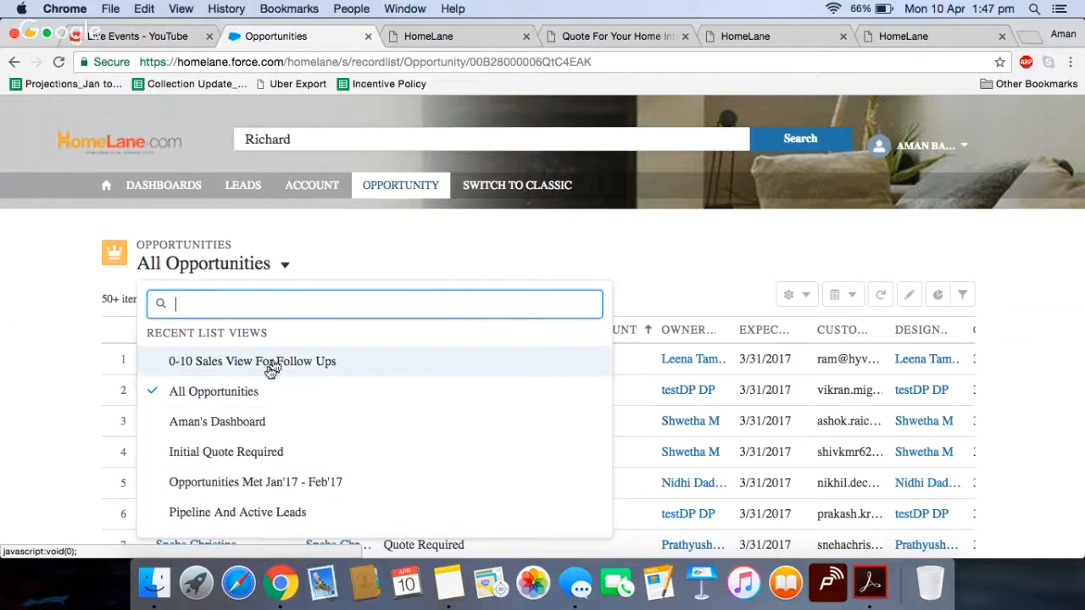
pyautogui.click(62, 330)
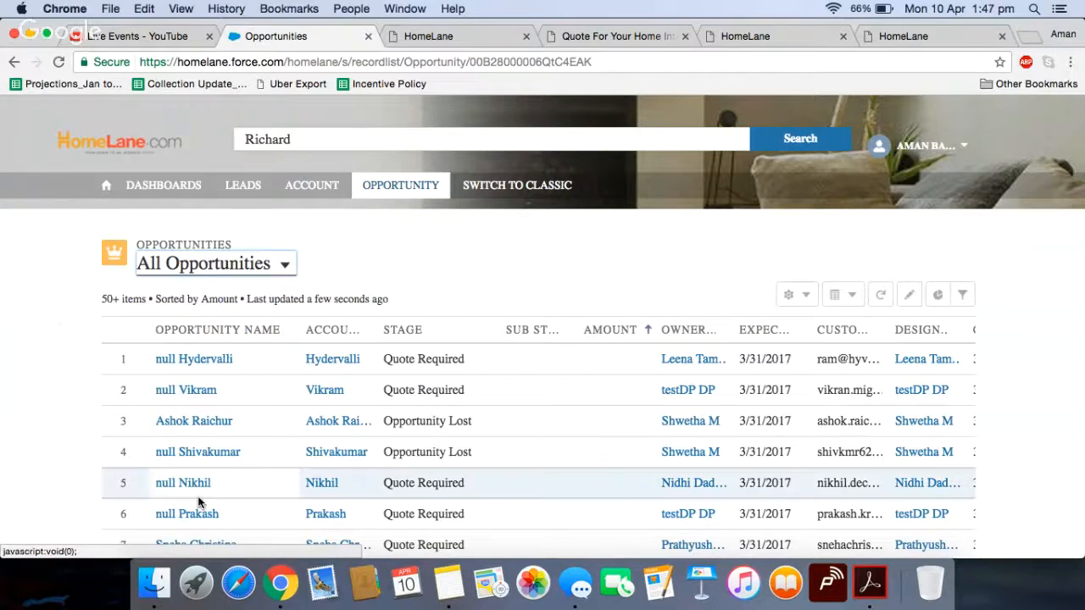
# Step: Switch to the Google Hangouts window that is running the live broadcast
pyautogui.rightClick(280, 601)
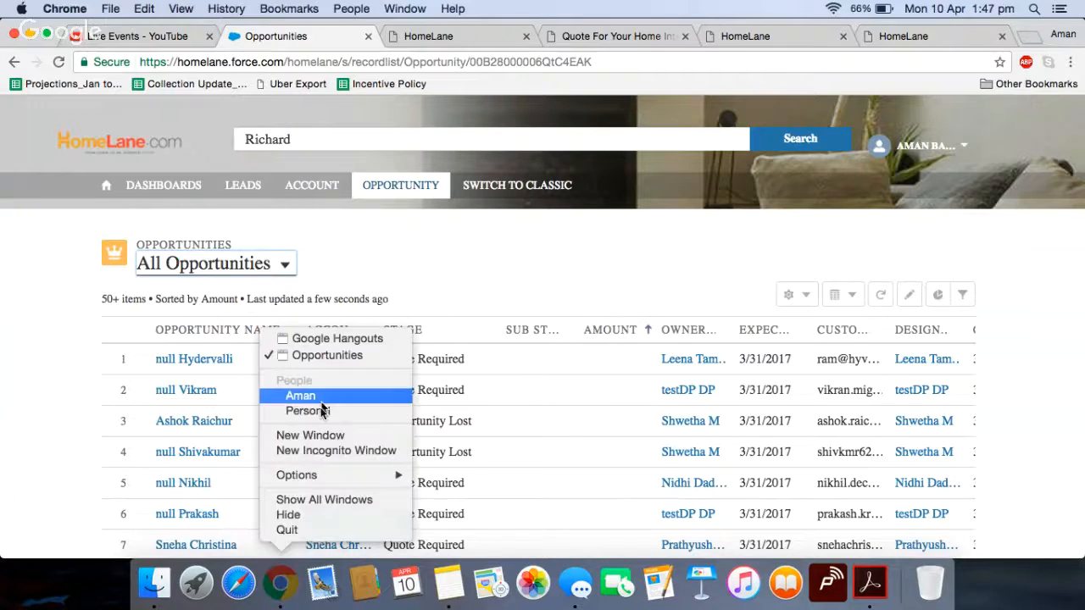
pyautogui.click(334, 340)
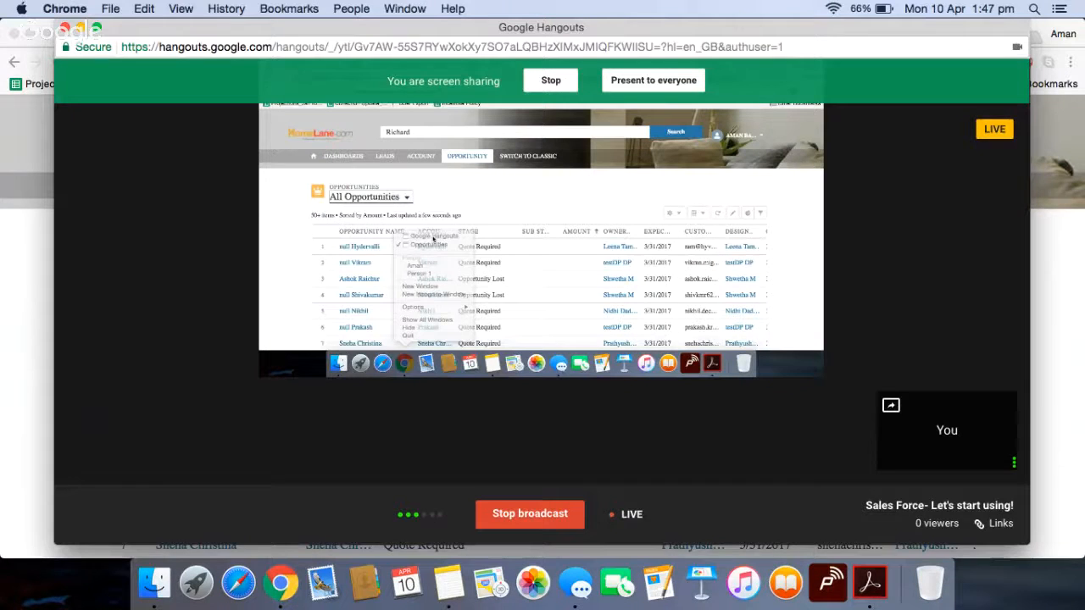